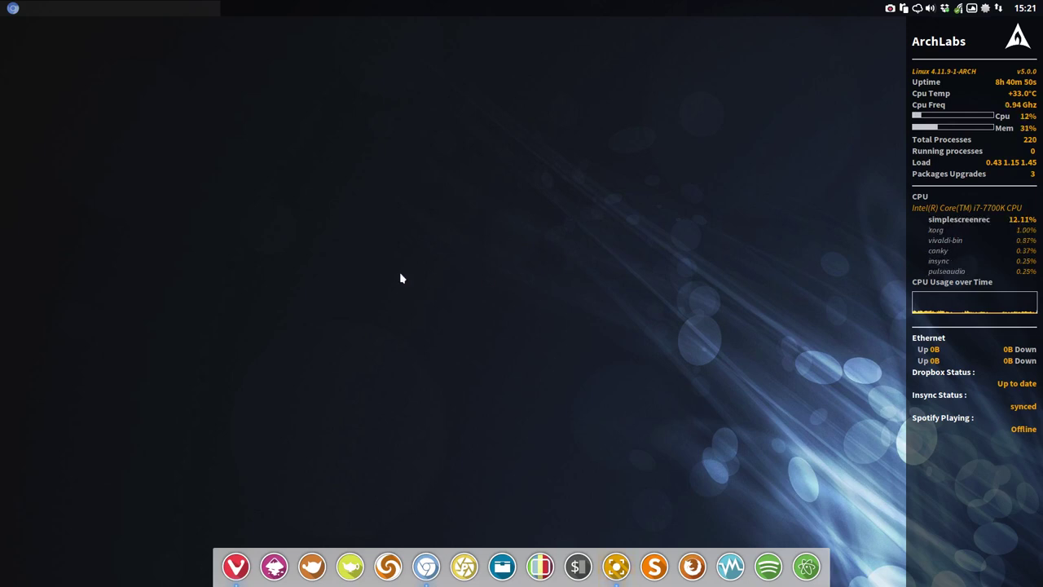
Open termite and run 'packer sardi-icons' to list the AUR package at the Numbers prompt
key("super+t")
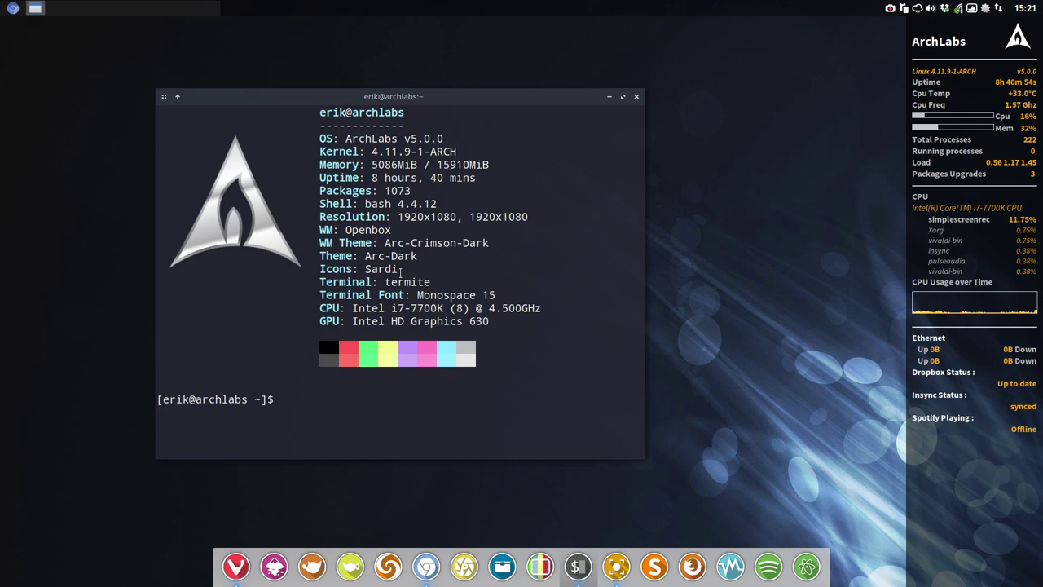
left_click(636, 97)
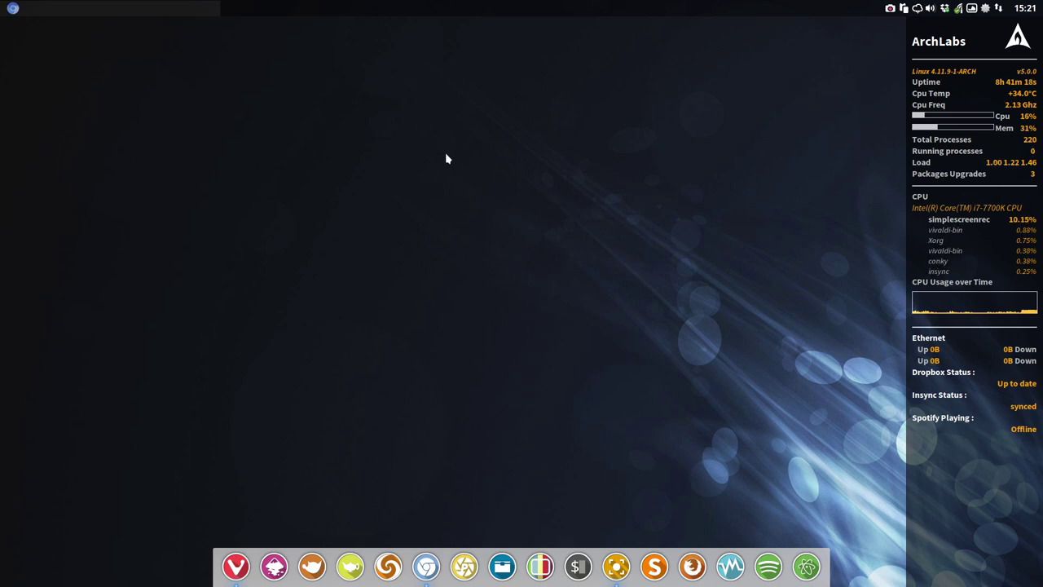
key("super+t")
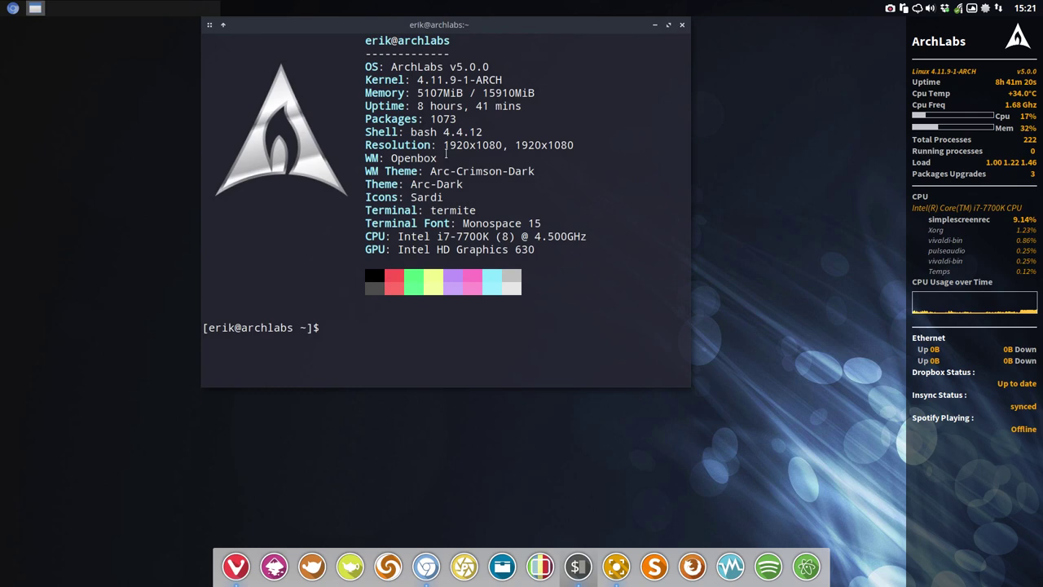
type("packe")
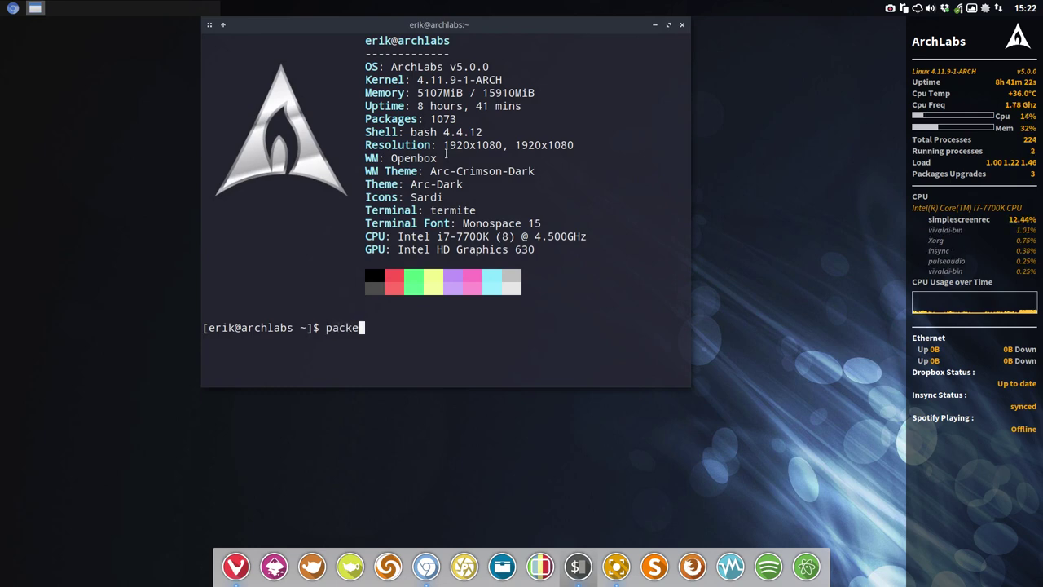
type("r sardi")
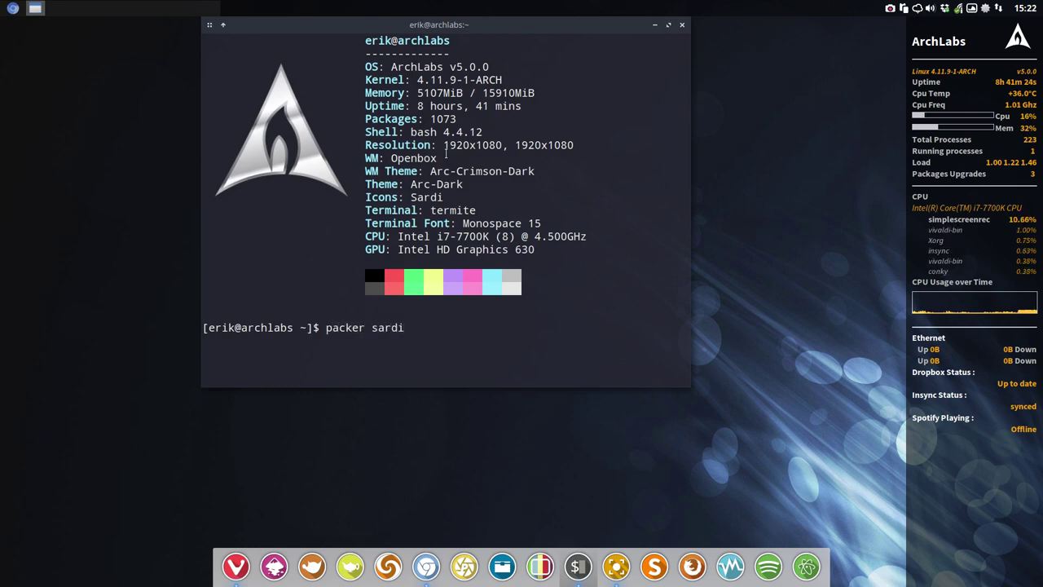
type("-c")
key("BackSpace")
type("icons")
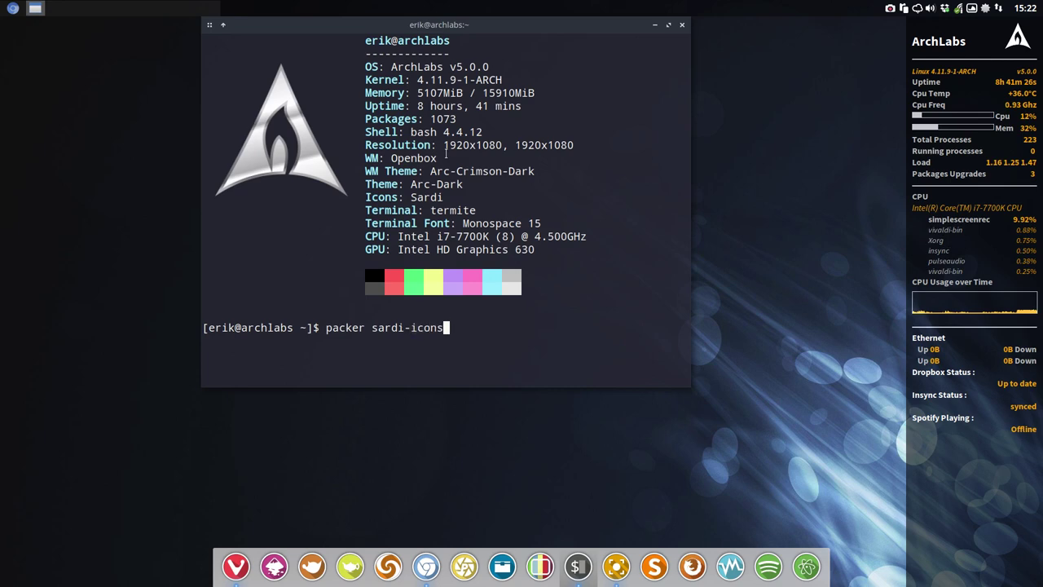
key("Return")
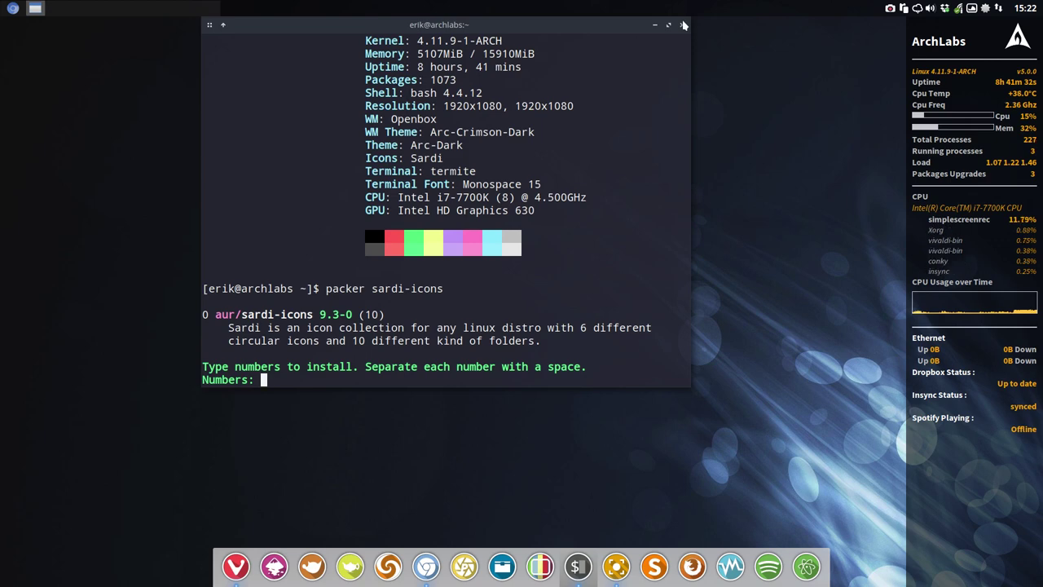
Close the terminal and pick Sardi Flat Colora in Xfce4 Appearance's icon theme list
left_click(682, 25)
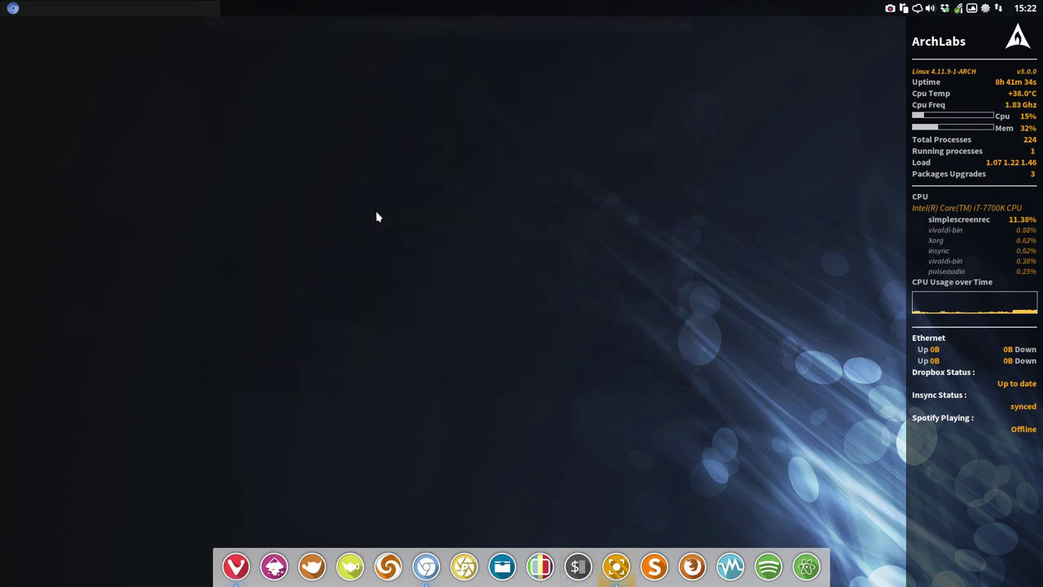
right_click(378, 42)
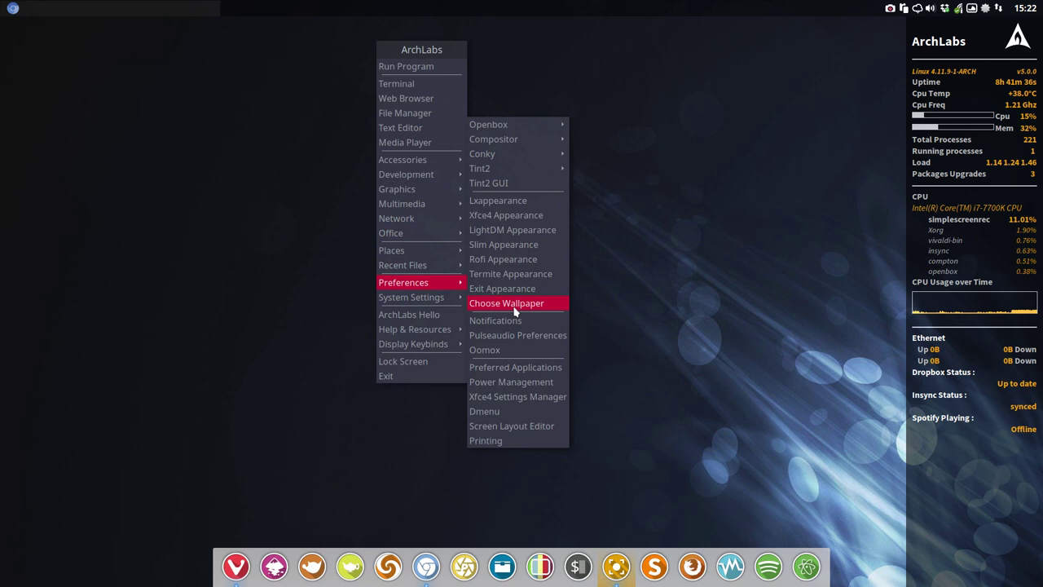
left_click(510, 215)
left_click(475, 220)
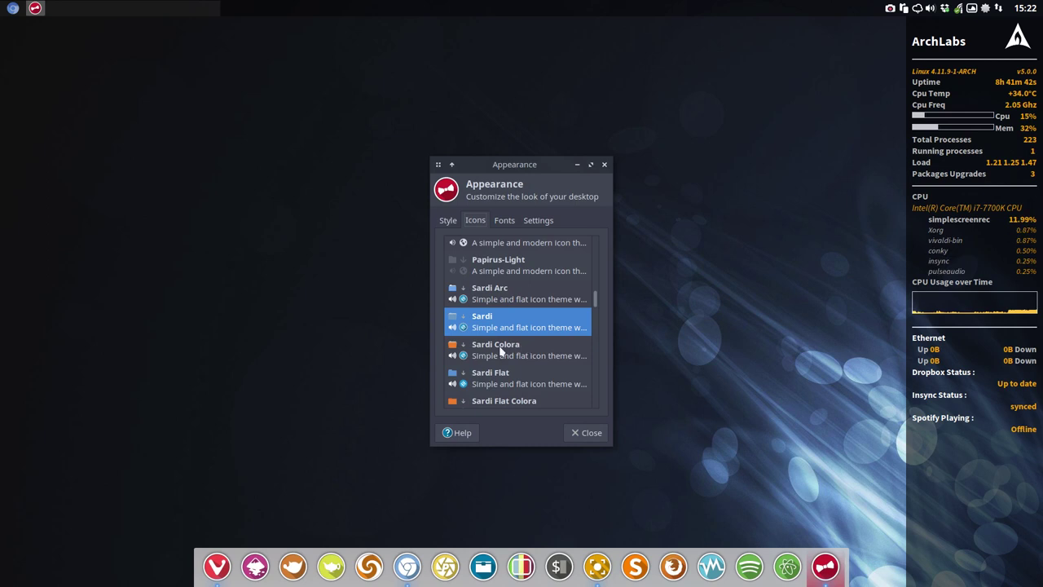
scroll(507, 352, "down", 2)
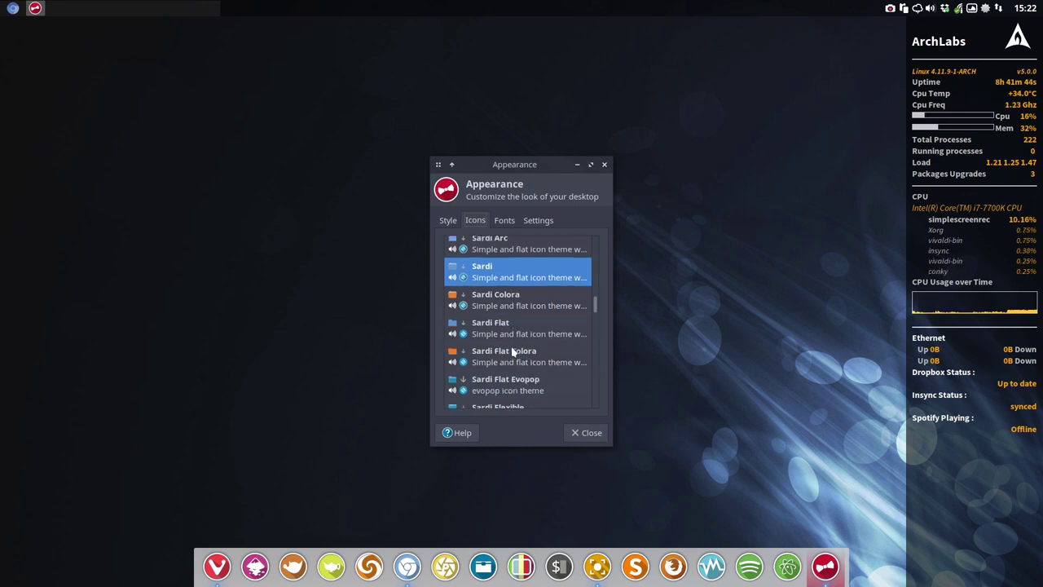
scroll(521, 378, "down", 2)
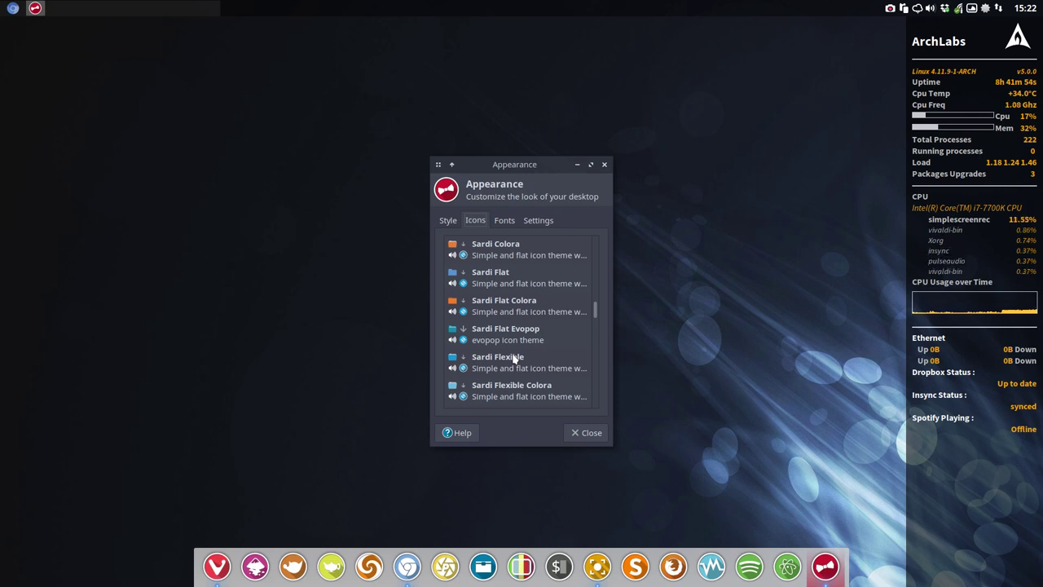
scroll(501, 334, "up", 2)
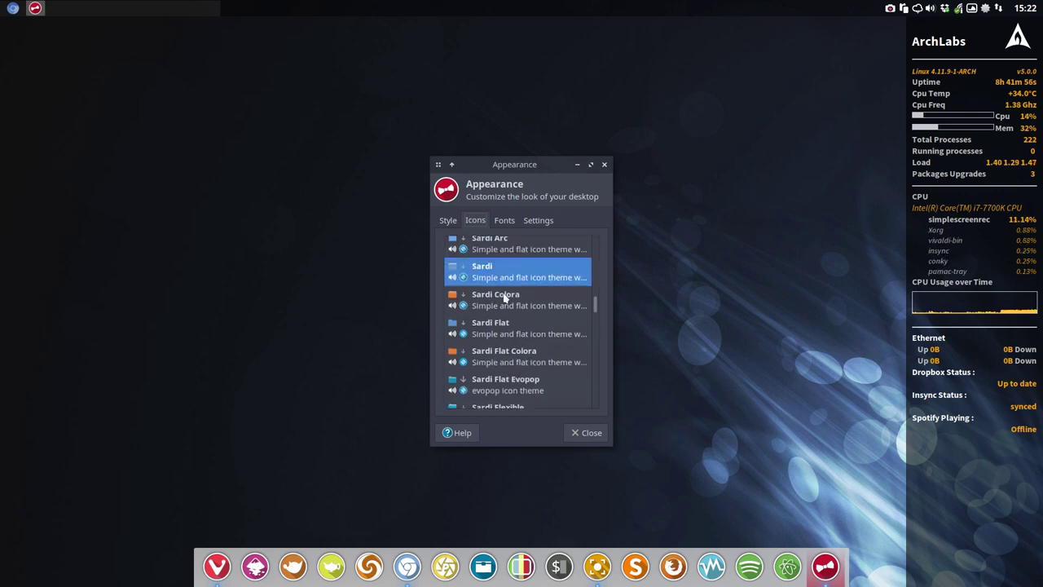
left_click(507, 355)
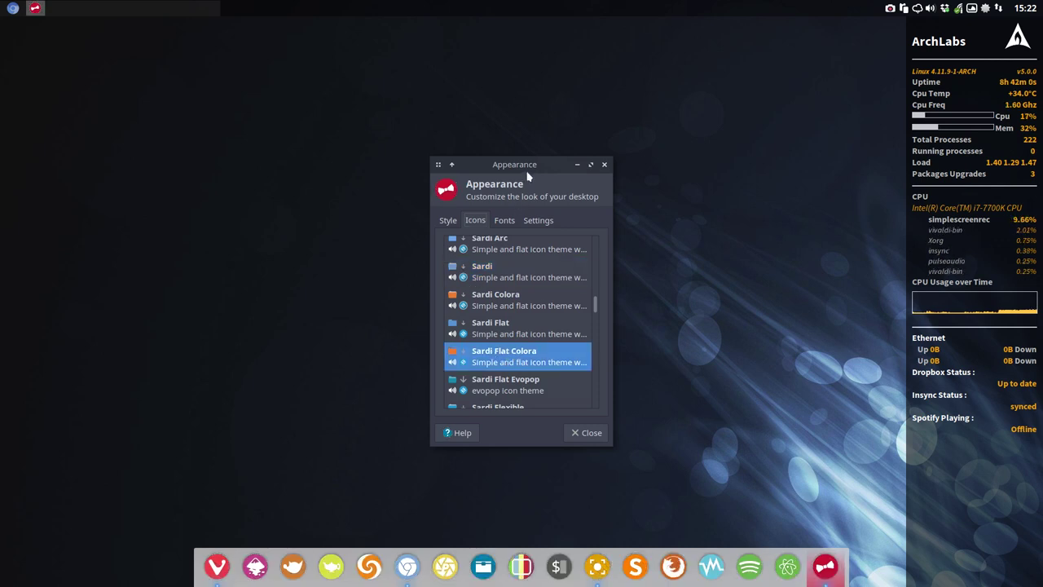
left_click_drag(527, 173, 740, 131)
Open Thunar at the home folder to check the orange folder icons, then minimize it
right_click(143, 160)
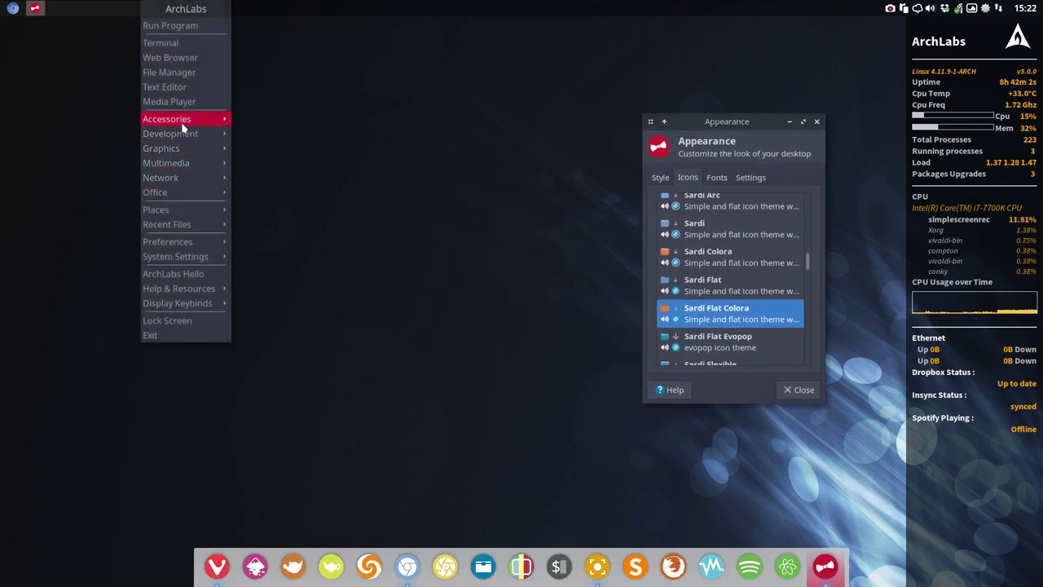
left_click(170, 72)
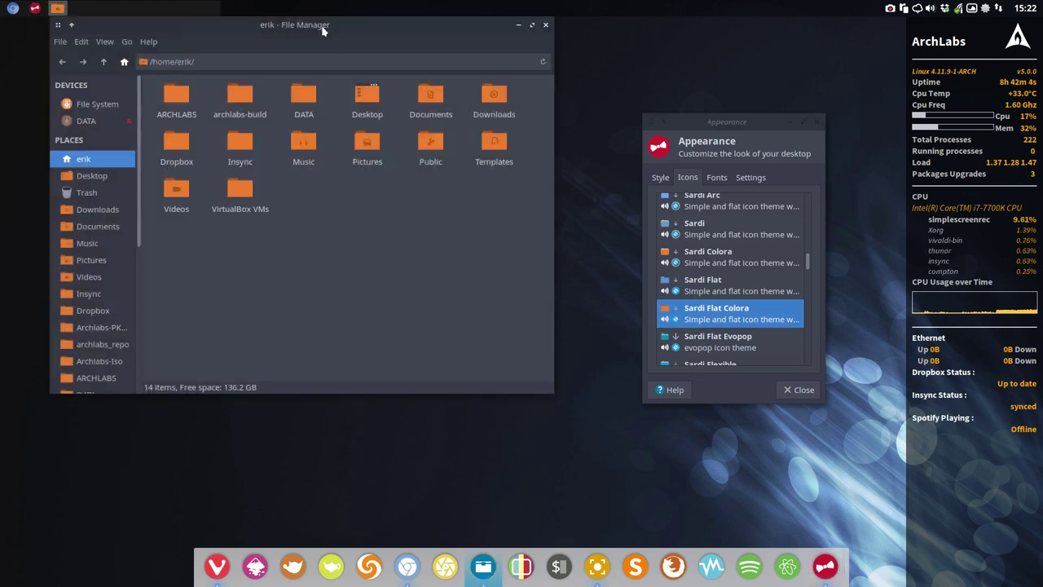
left_click_drag(323, 29, 322, 96)
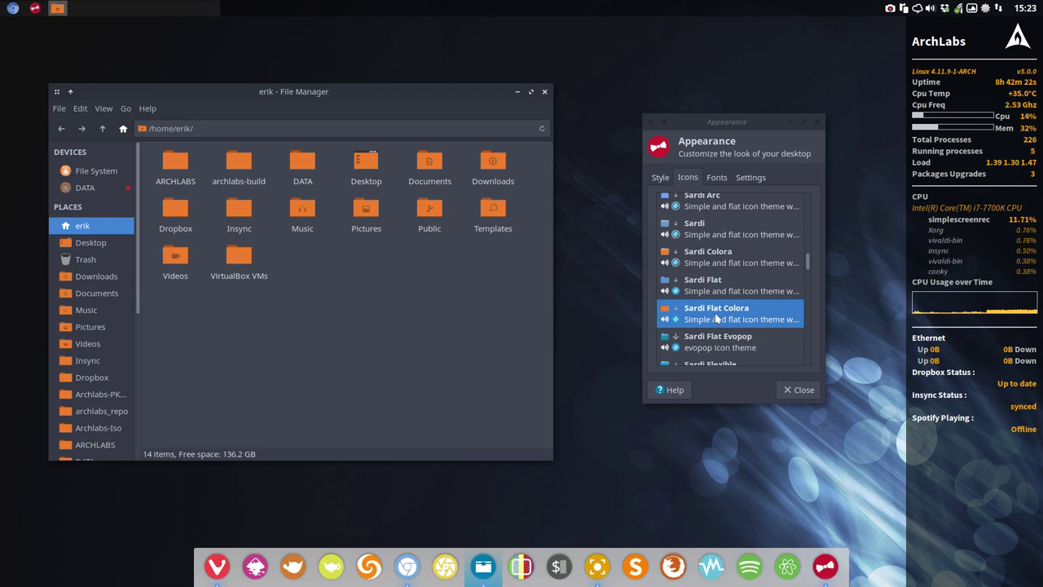
left_click(518, 92)
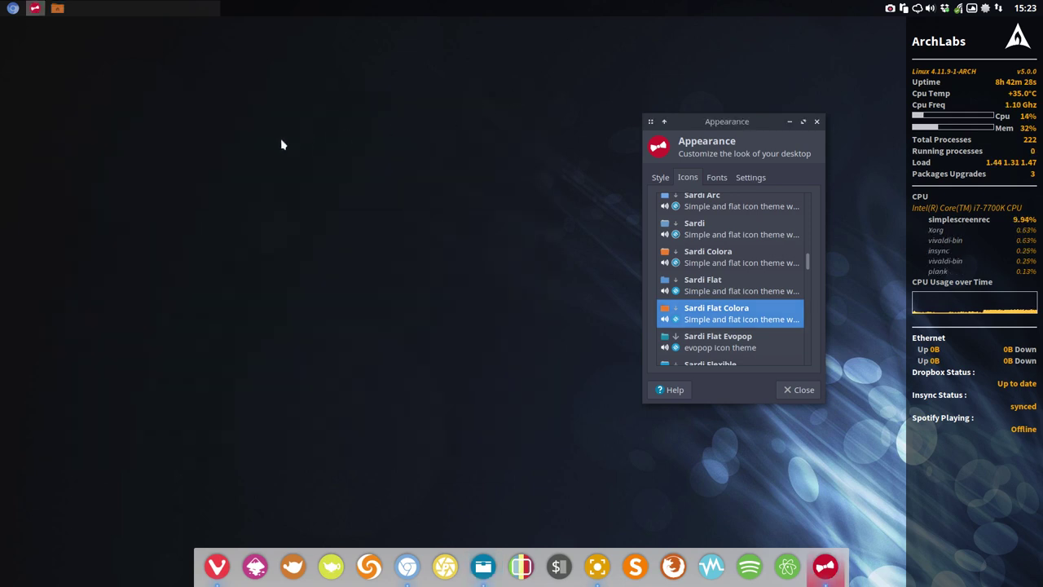
left_click(181, 180)
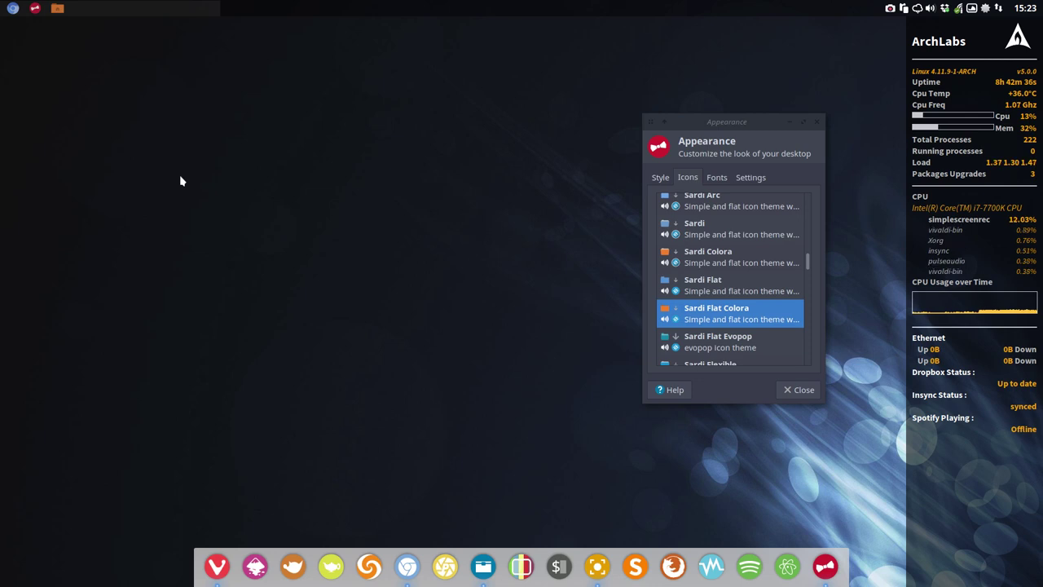
In a new termite, search the AUR with 'packer sardi flat'
key("super+t")
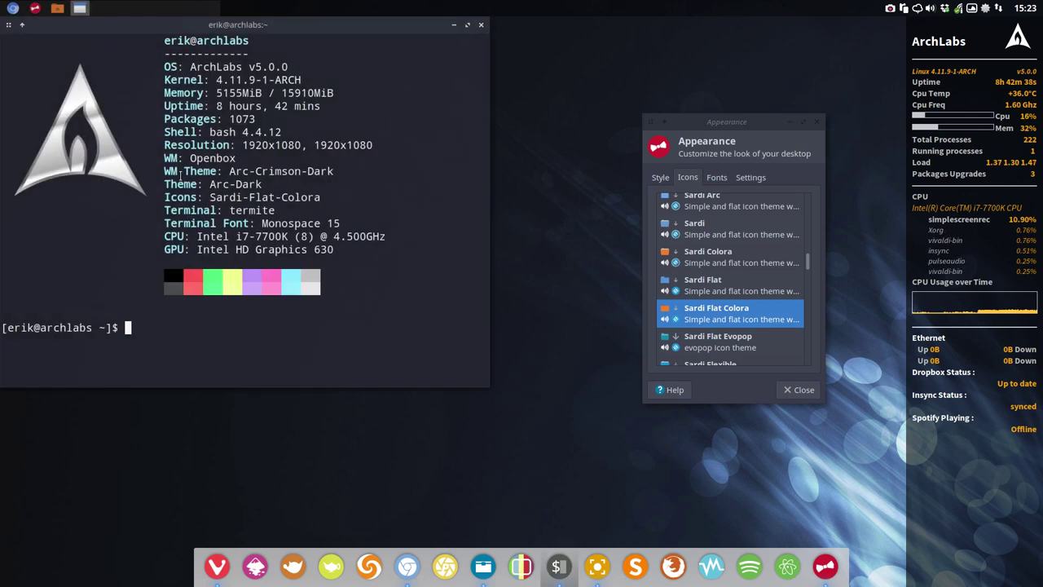
type("pcaker")
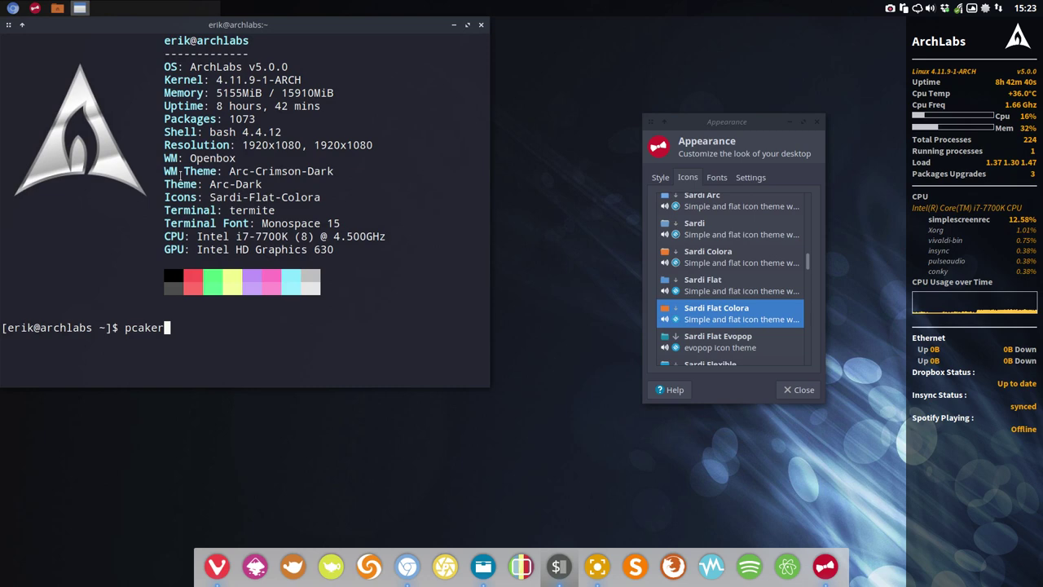
key("BackSpace")
key("BackSpace")
key("BackSpace")
type("acker ")
type("sardi fl")
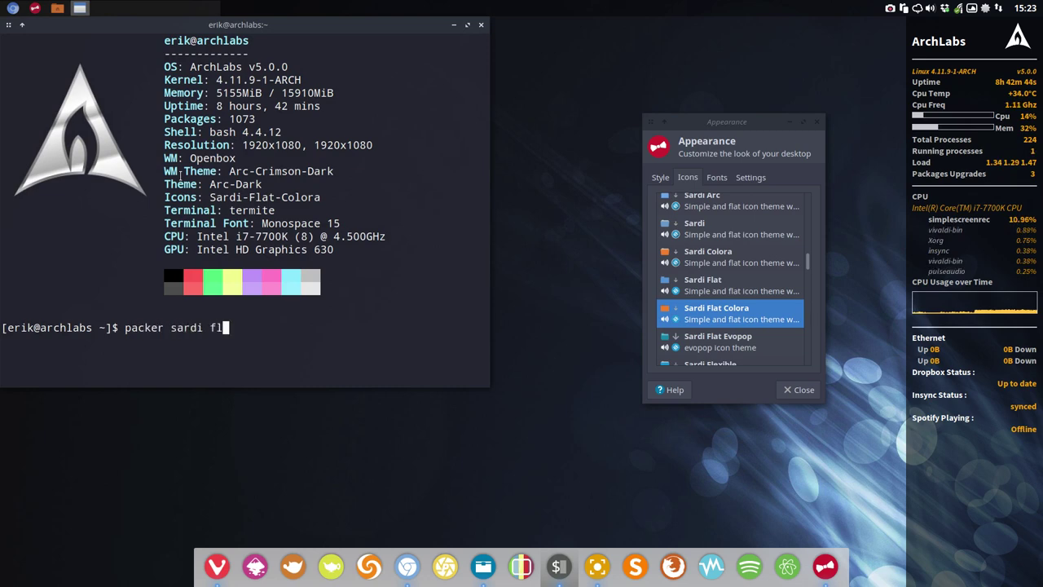
type("at")
key("Return")
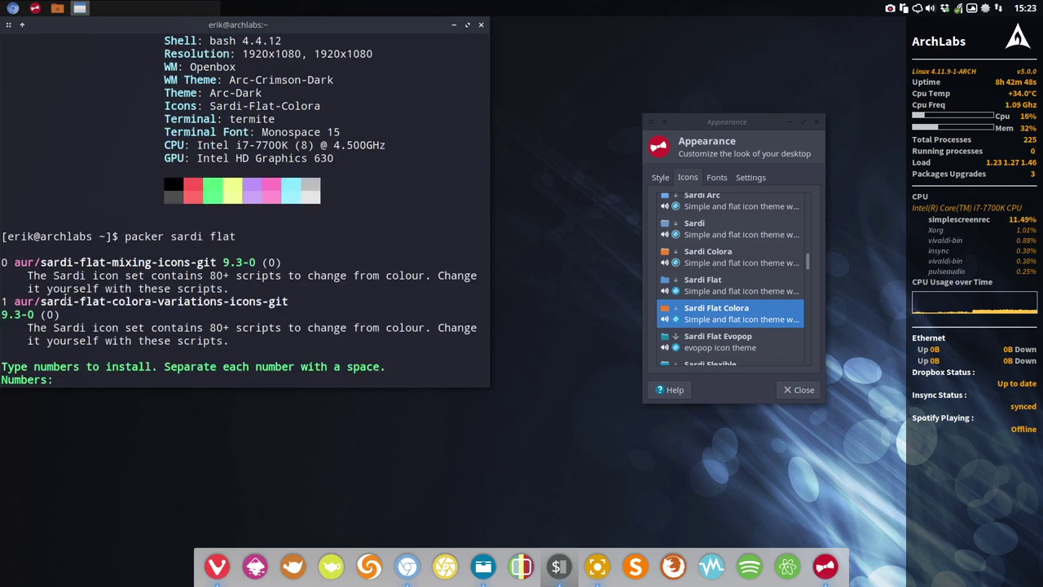
Install result 1, sardi-flat-colora-variations-icons-git: confirm, skip PKGBUILD edit, authorise with sudo, confirm
left_click_drag(72, 301, 292, 301)
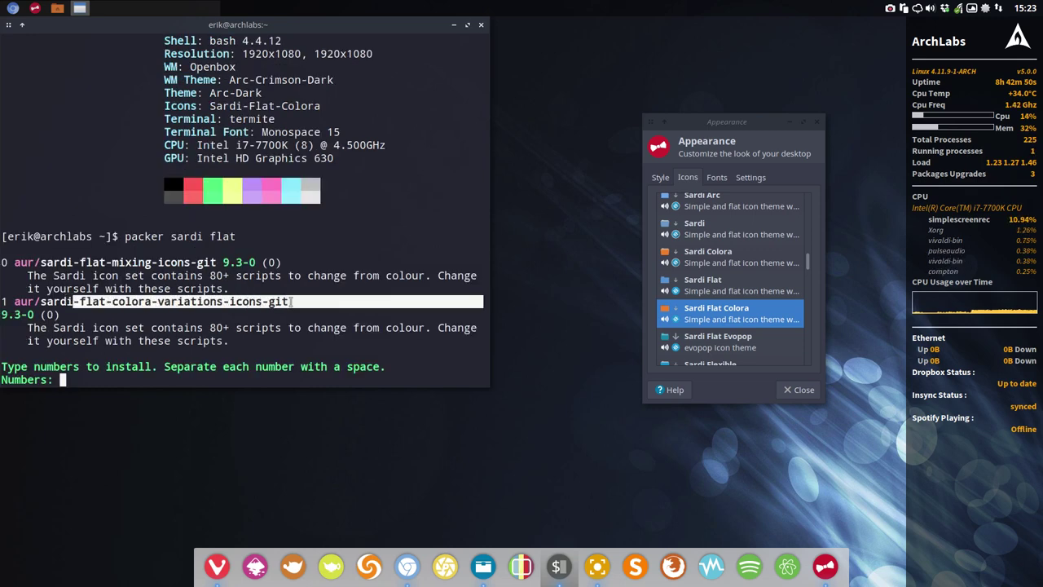
left_click(153, 301)
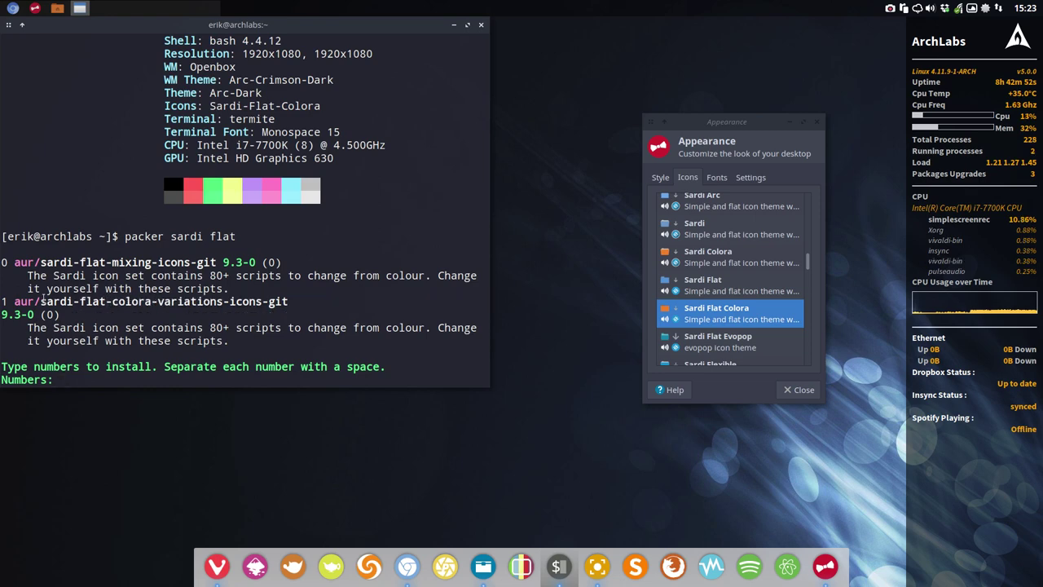
type("1")
key("Return")
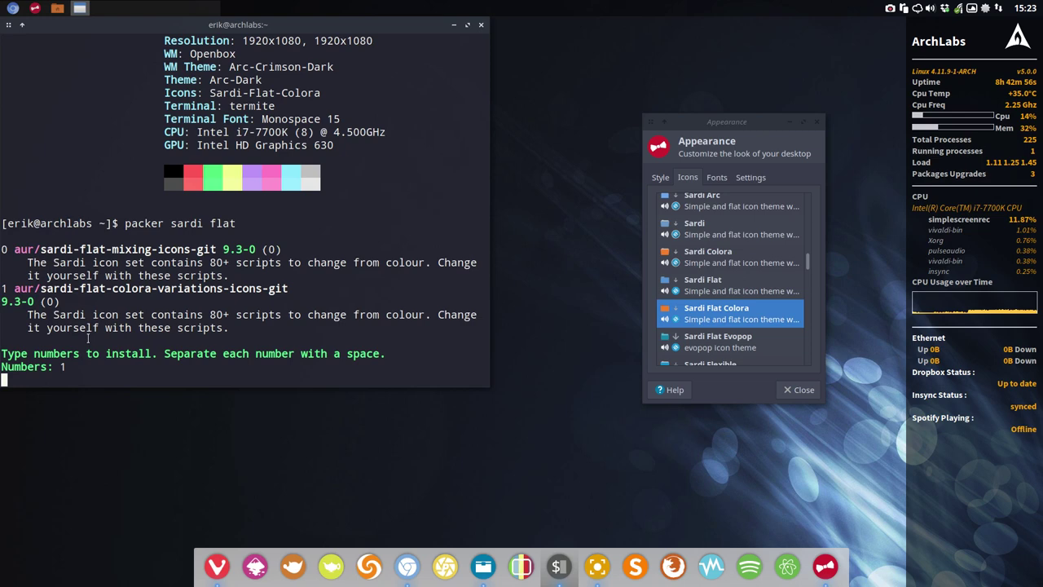
type("y")
key("Return")
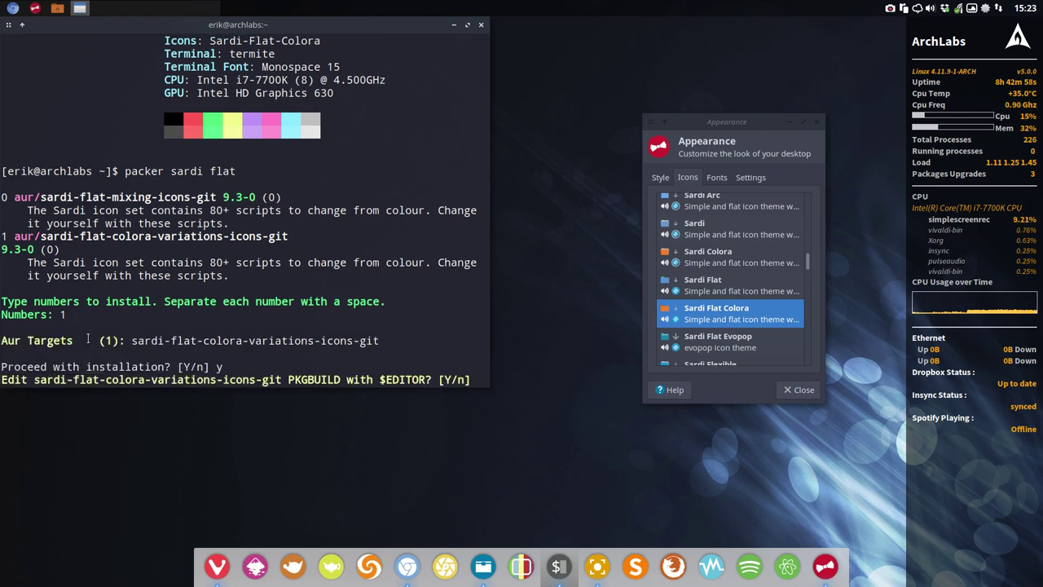
type("n")
key("Return")
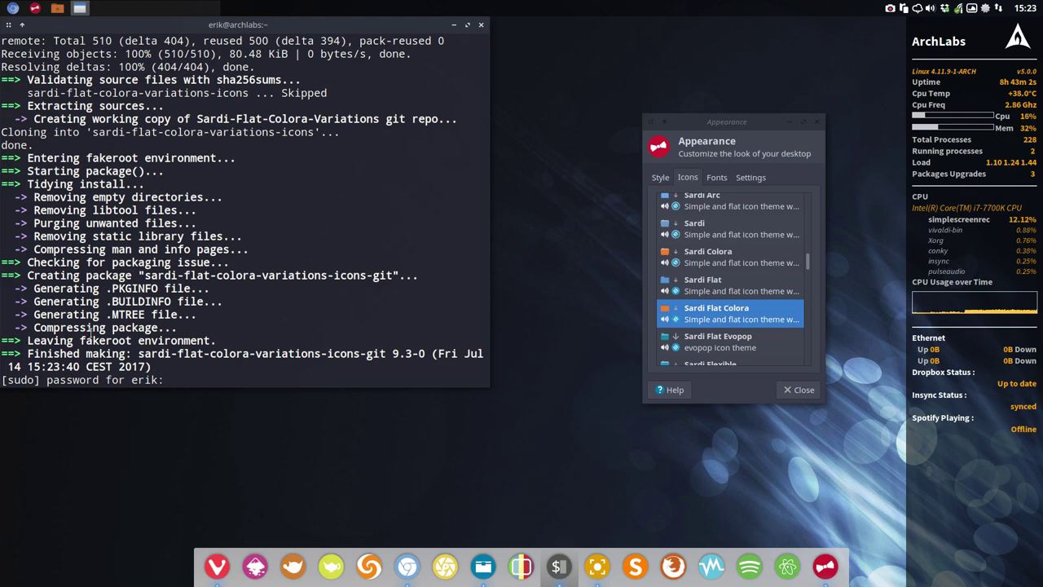
key("Return")
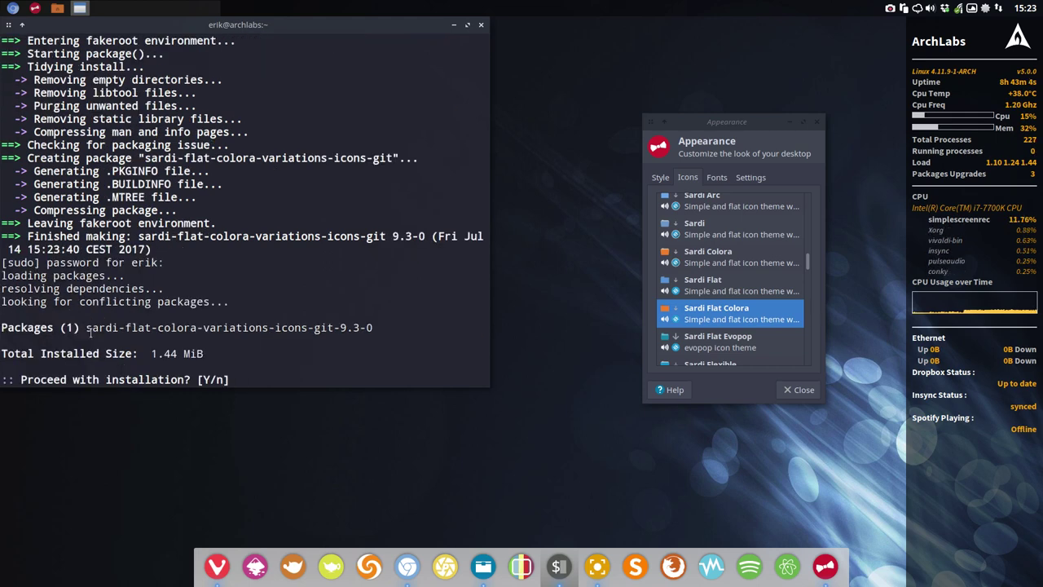
type("y")
key("Return")
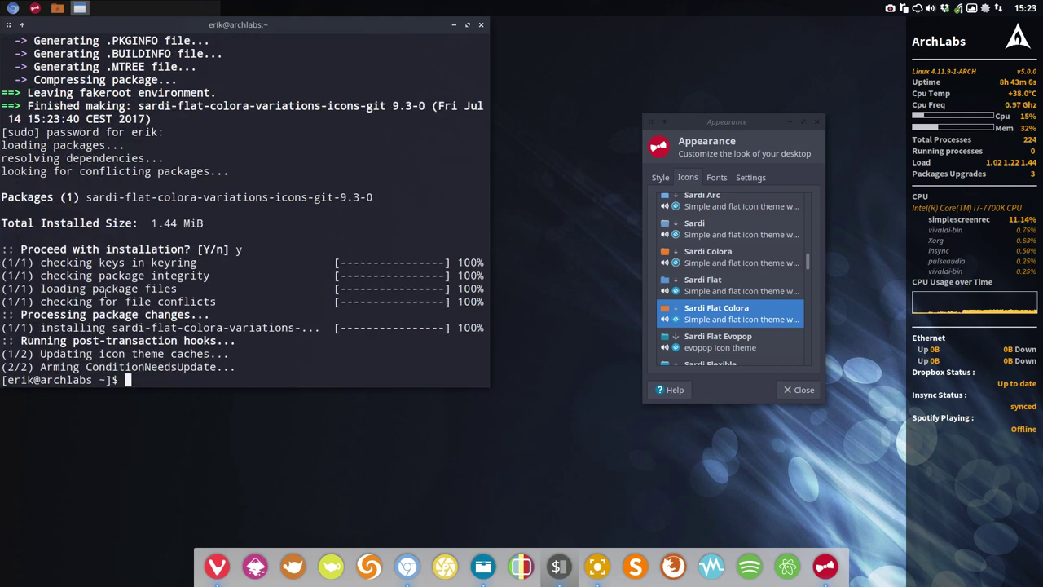
scroll(747, 281, "down", 1)
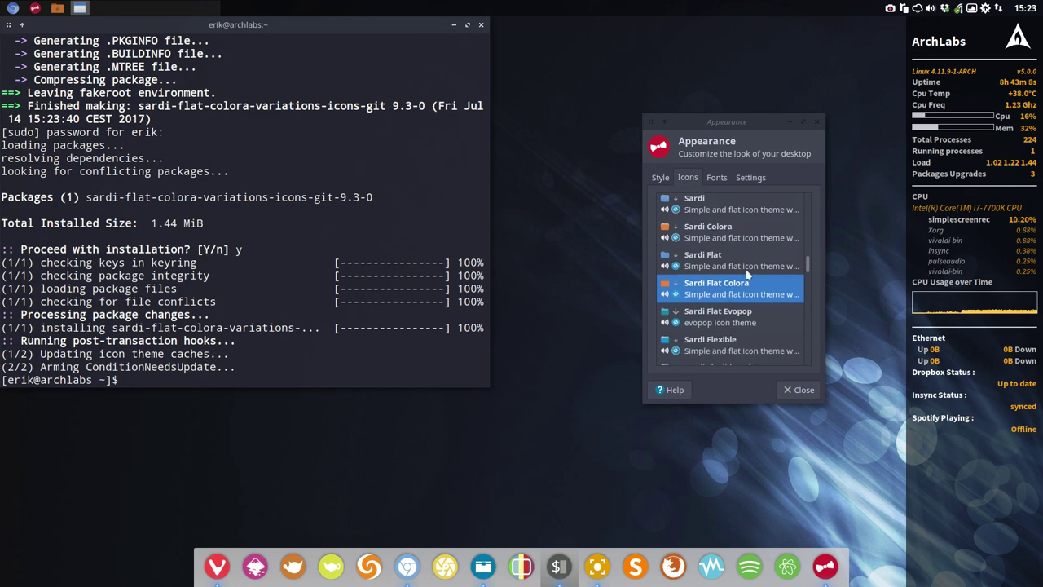
Reopen Xfce4 Appearance at the icon list, close the terminal and open the home folder in Thunar
left_click(817, 121)
right_click(632, 269)
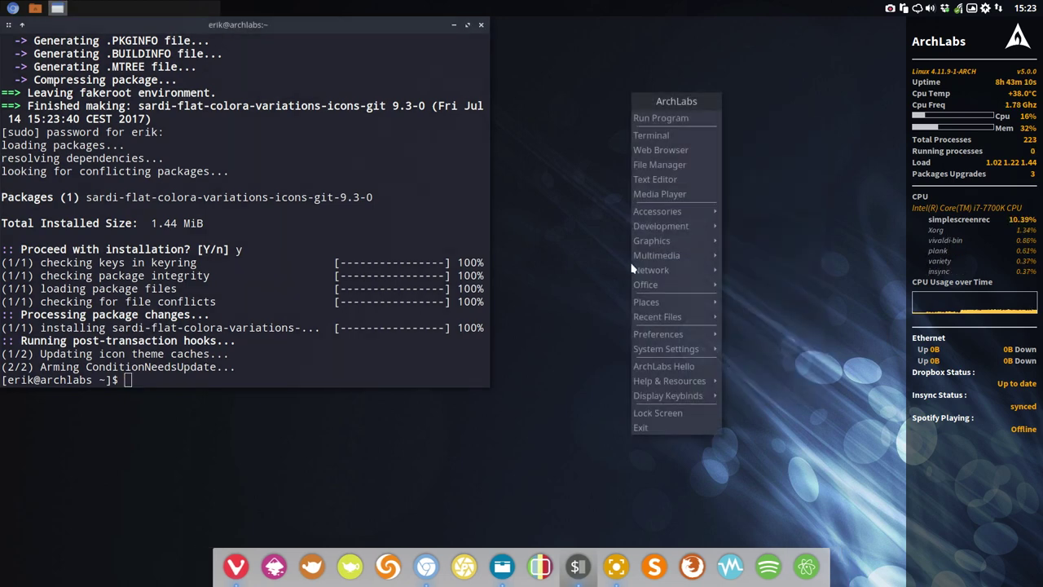
mouse_move(658, 334)
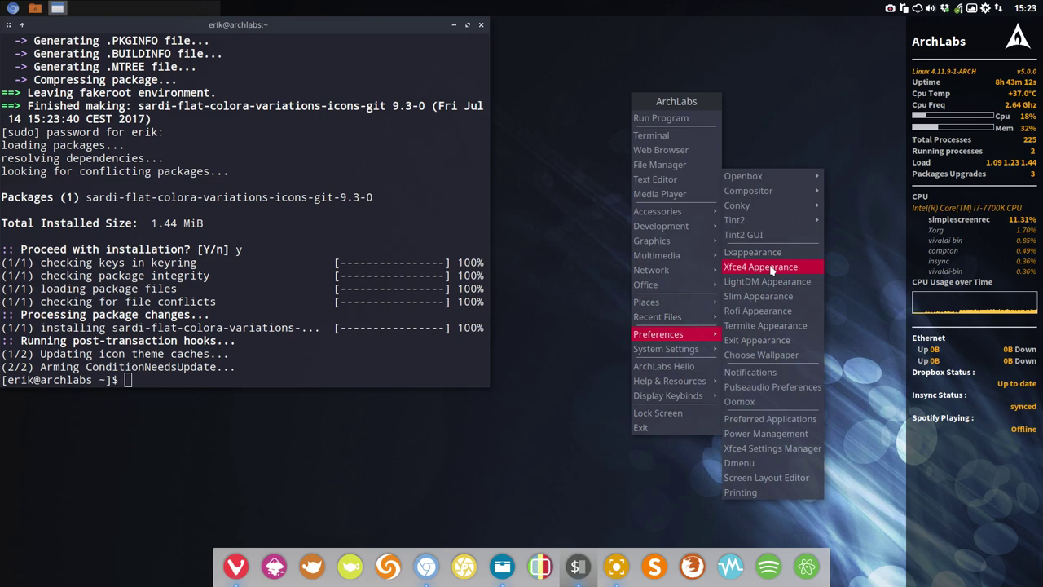
left_click(771, 269)
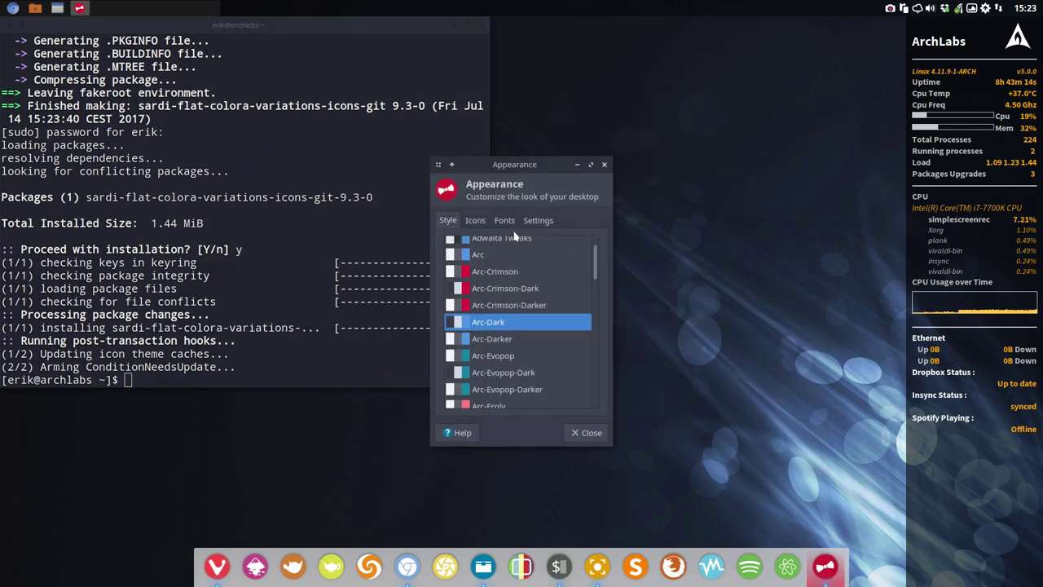
left_click(476, 221)
left_click_drag(544, 172, 764, 92)
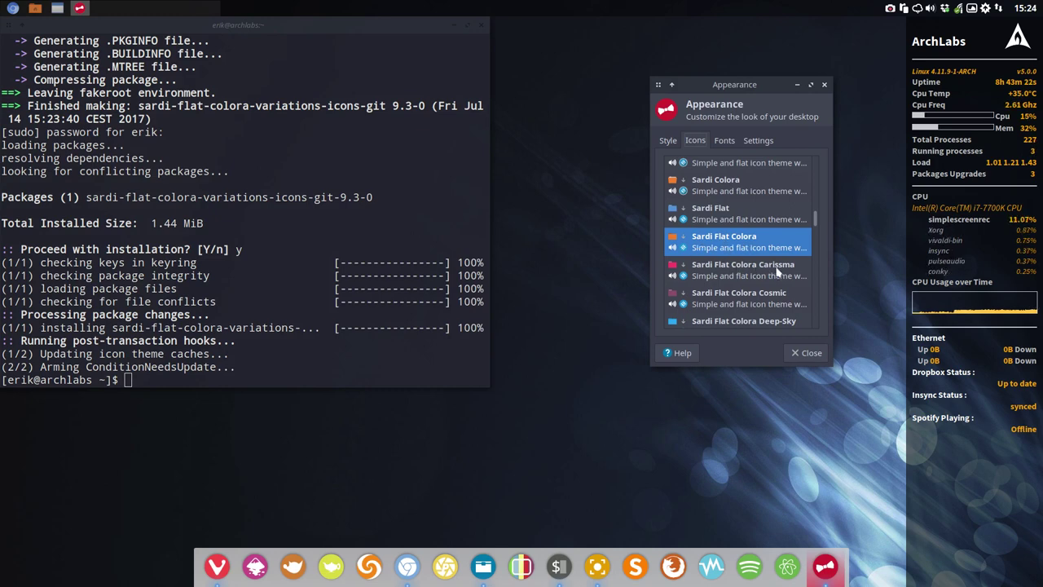
left_click(481, 26)
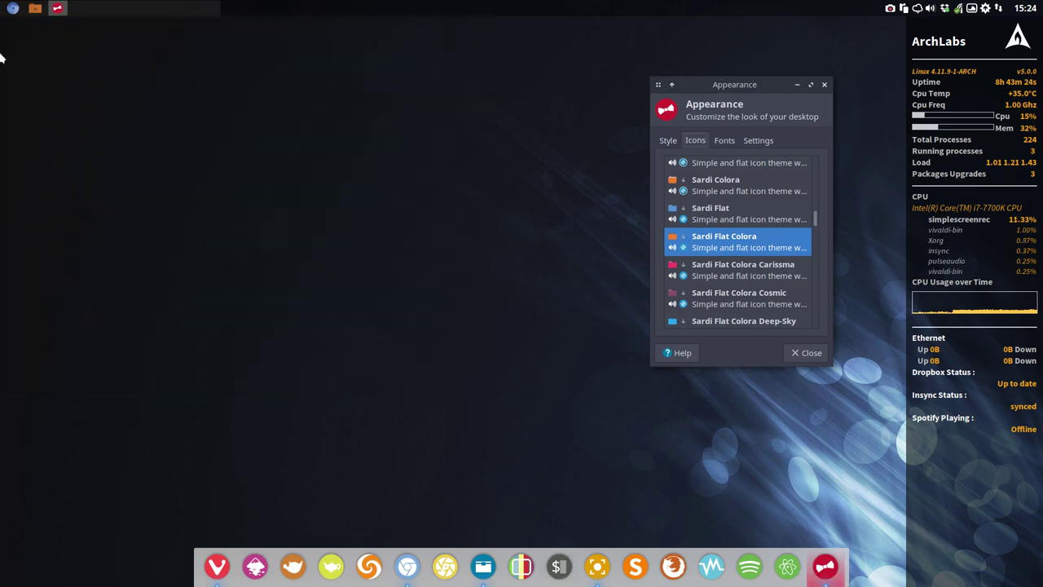
left_click(35, 8)
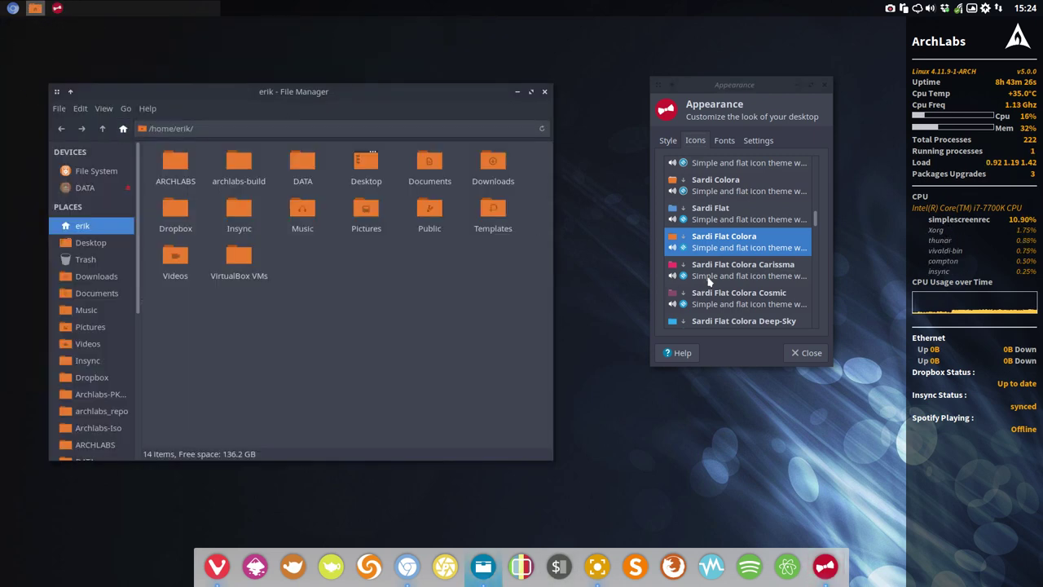
Try the Carissma, Cosmic, Deep-Sky, Edgewater and Majestic icon themes, previewing them in Thunar
left_click(756, 264)
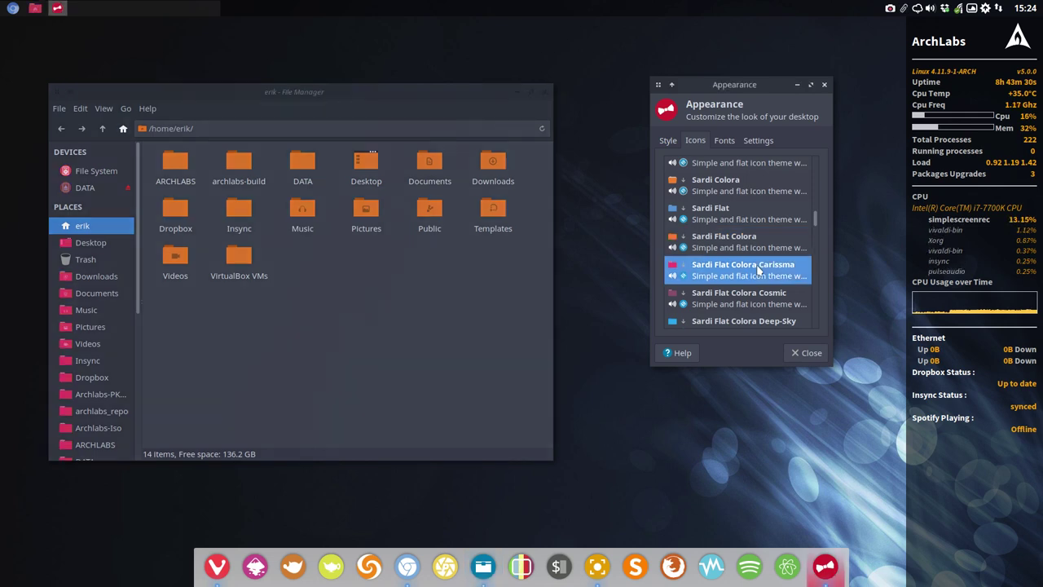
key("Down")
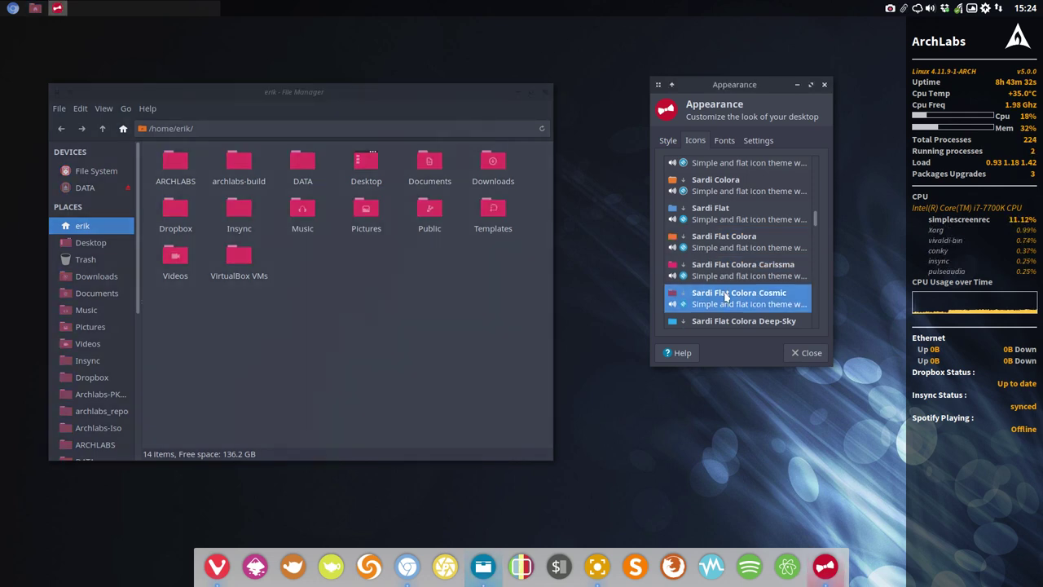
scroll(693, 314, "down", 3)
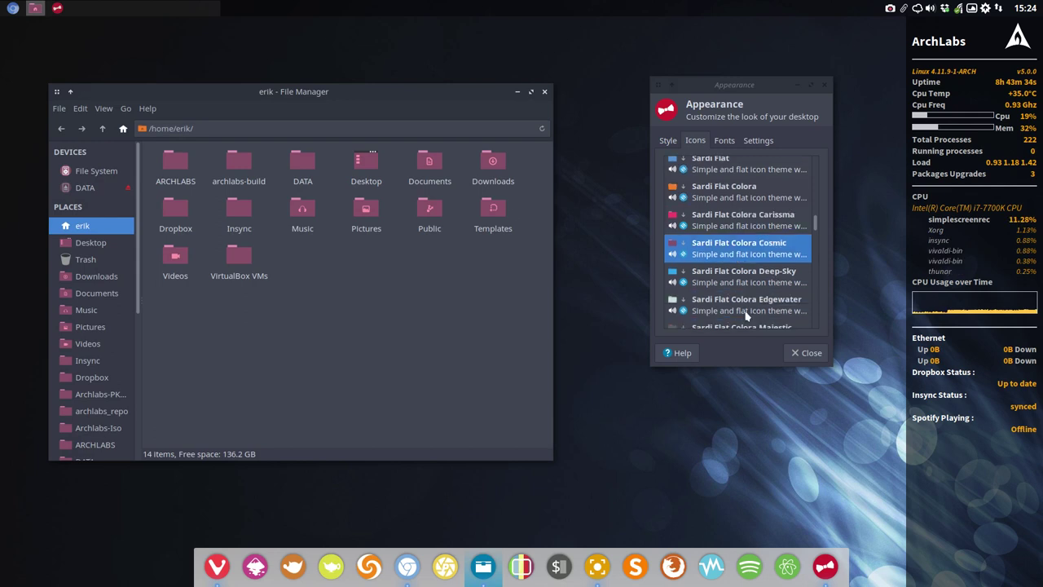
left_click(754, 252)
left_click(442, 288)
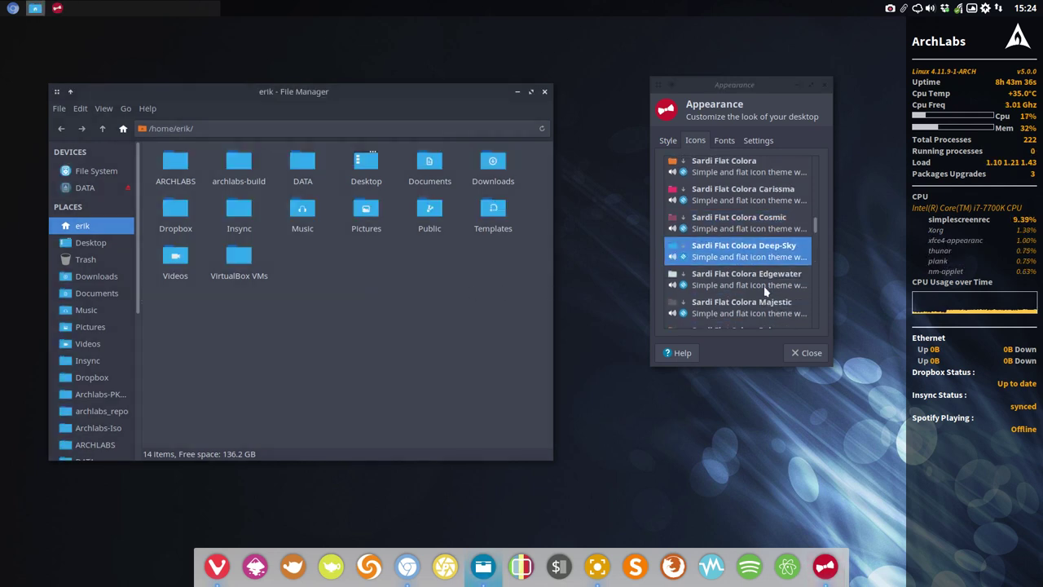
left_click(757, 284)
left_click(728, 307)
left_click(446, 298)
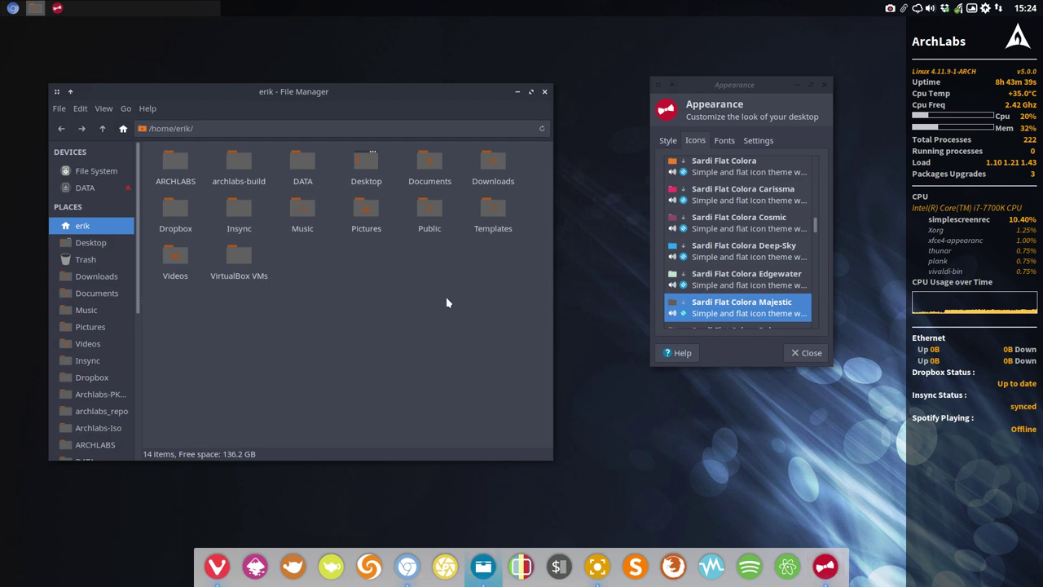
Try the Polo, Portage, Slate and Tulip-Tree icon themes, then scroll back up the list
scroll(706, 275, "down", 2)
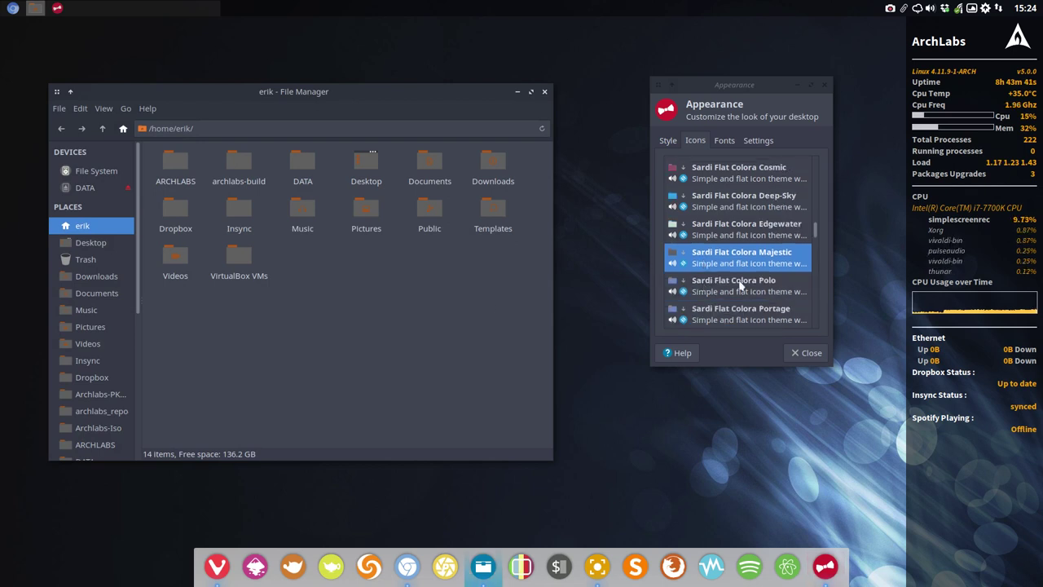
left_click(705, 279)
left_click(432, 300)
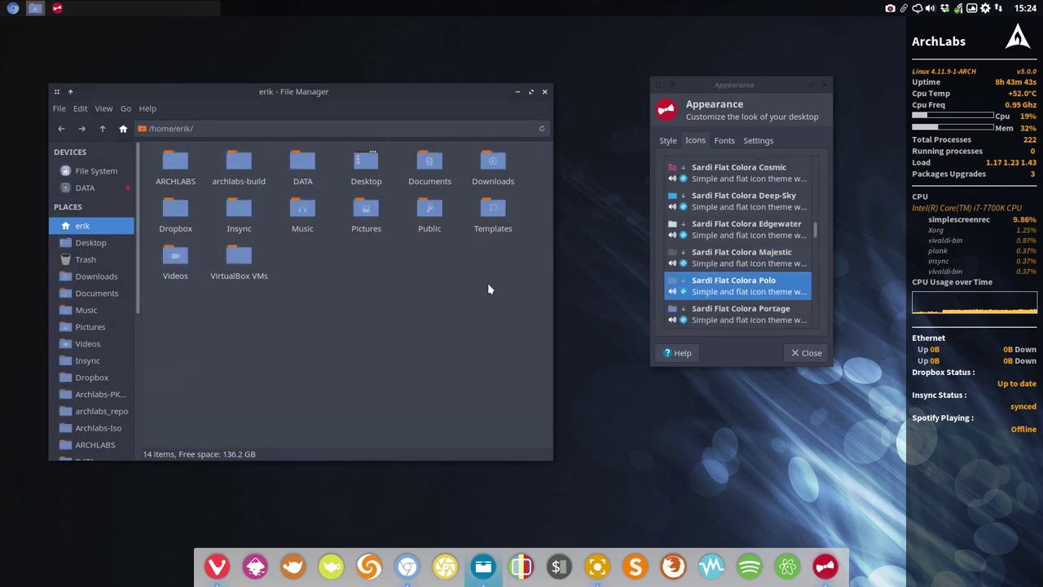
scroll(733, 277, "down", 1)
left_click(741, 286)
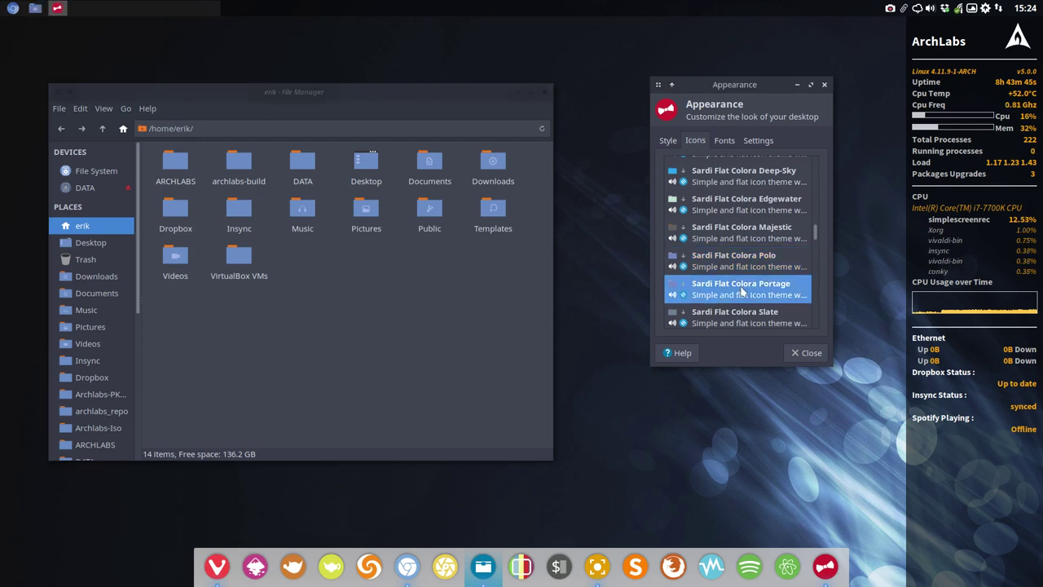
left_click(375, 304)
scroll(770, 284, "down", 2)
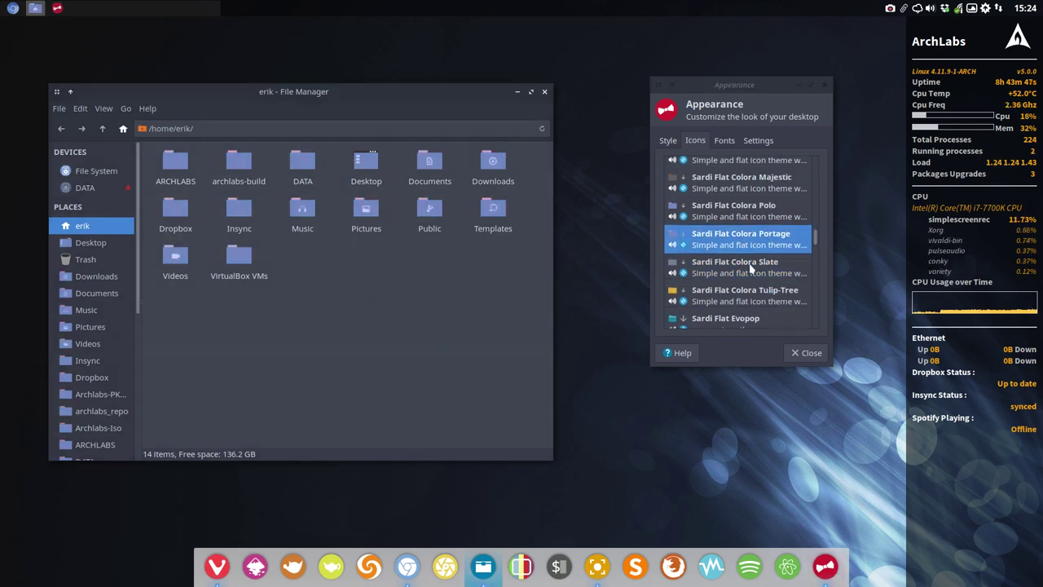
left_click(751, 269)
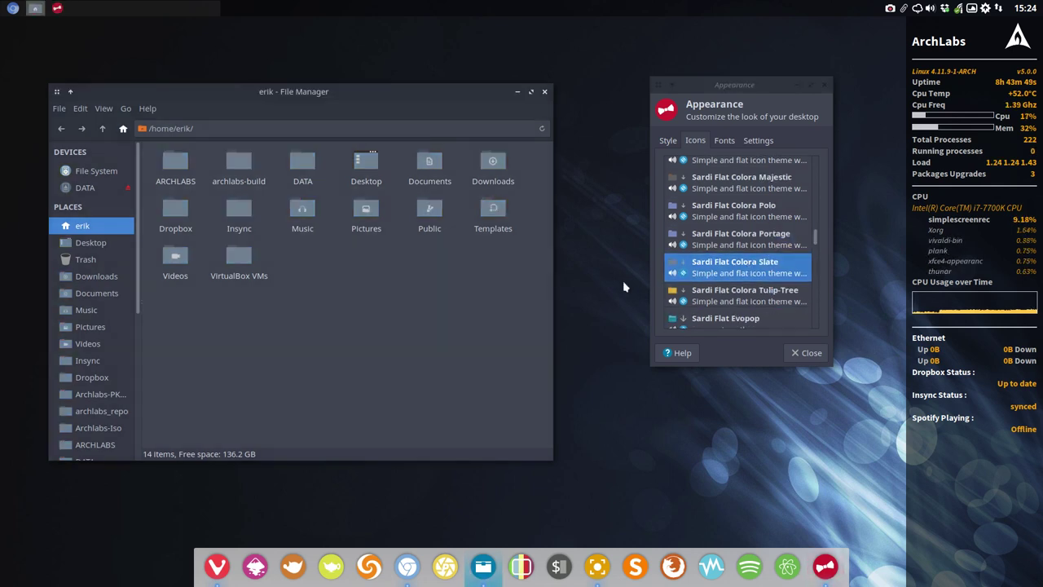
scroll(736, 274, "down", 1)
left_click(737, 269)
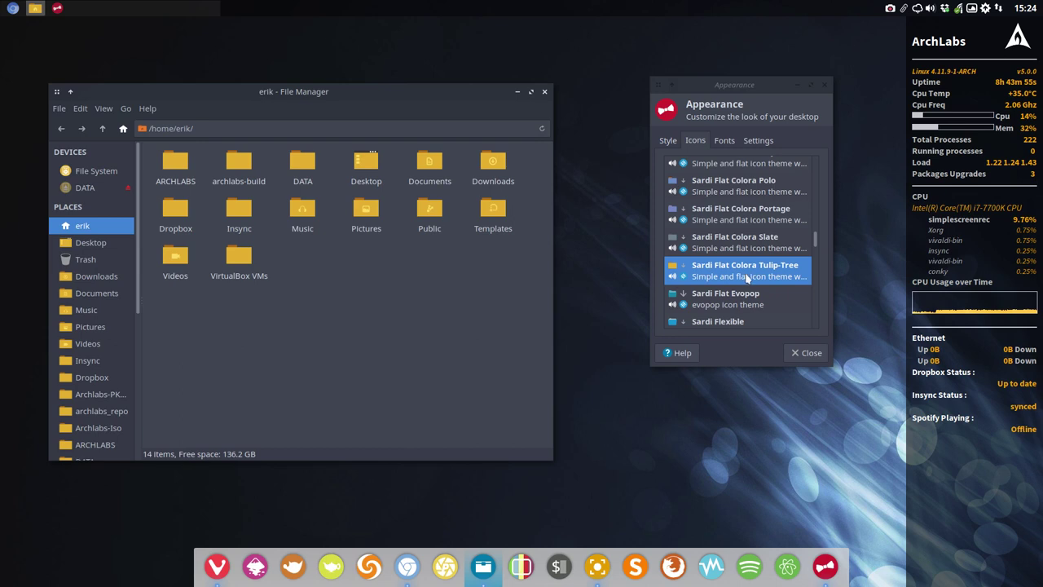
scroll(745, 278, "up", 2)
scroll(745, 278, "up", 2)
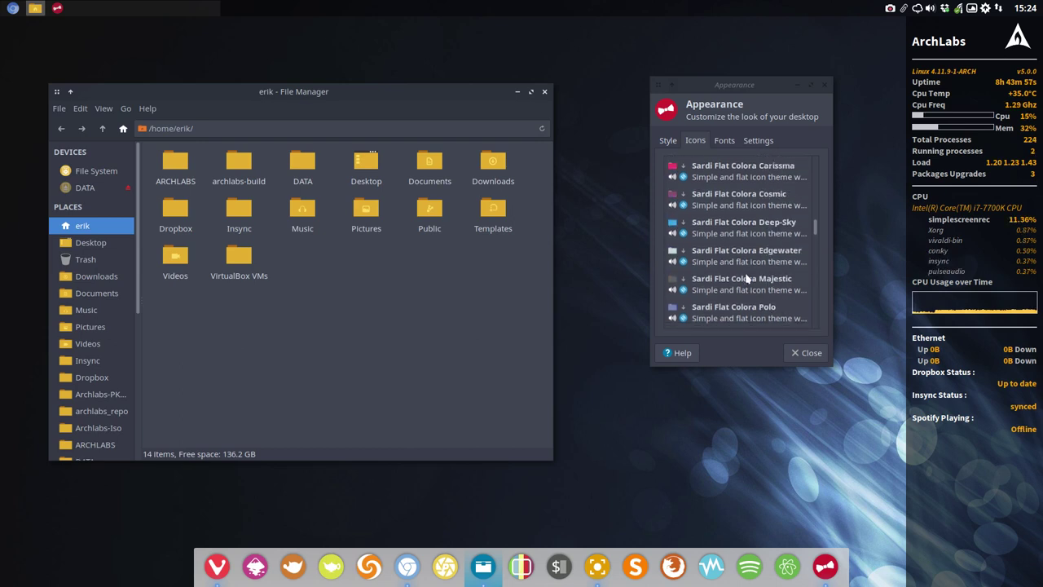
scroll(745, 278, "up", 1)
scroll(746, 277, "up", 1)
scroll(745, 278, "up", 1)
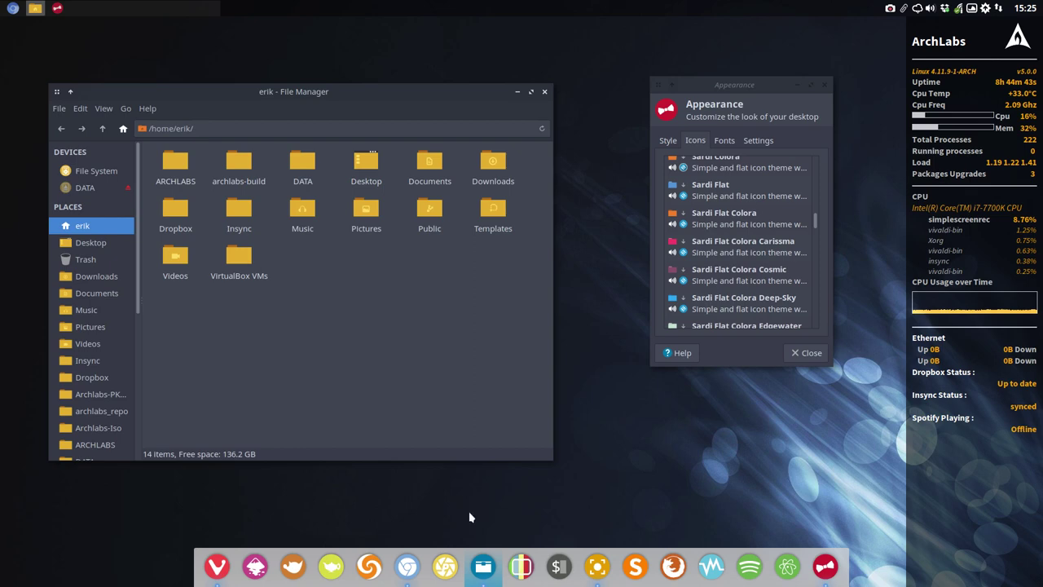
Filter the GitHub repository list by 'flat' and open Sardi-Flat-Colora-Variations
left_click(407, 566)
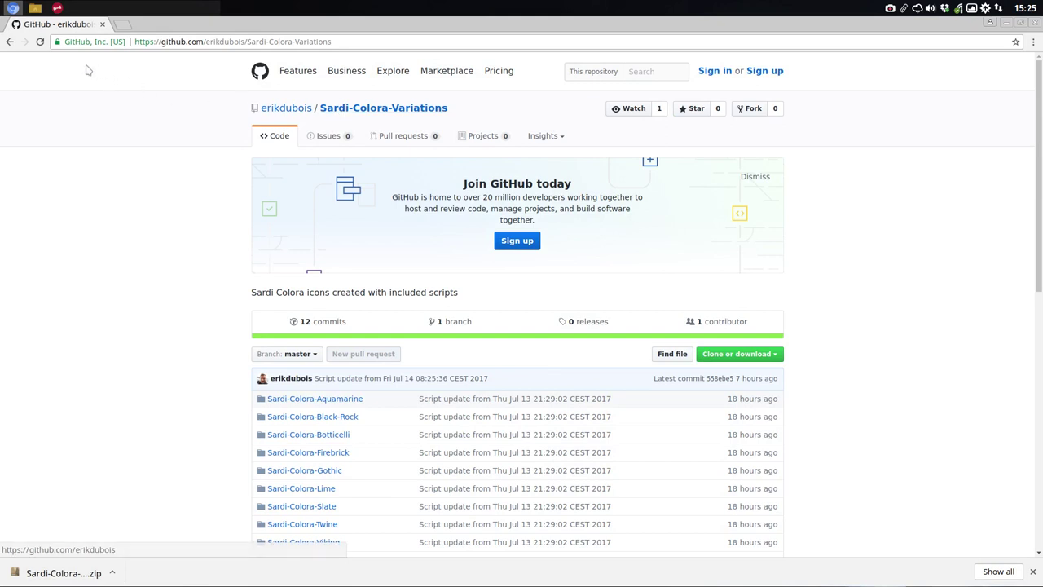
left_click(10, 42)
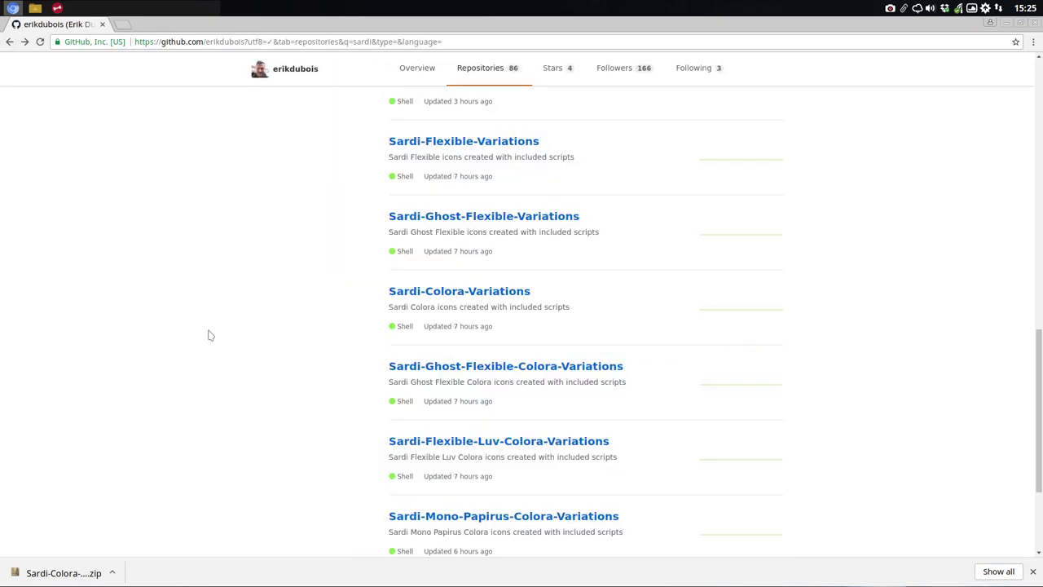
scroll(546, 283, "up", 10)
left_click(430, 156)
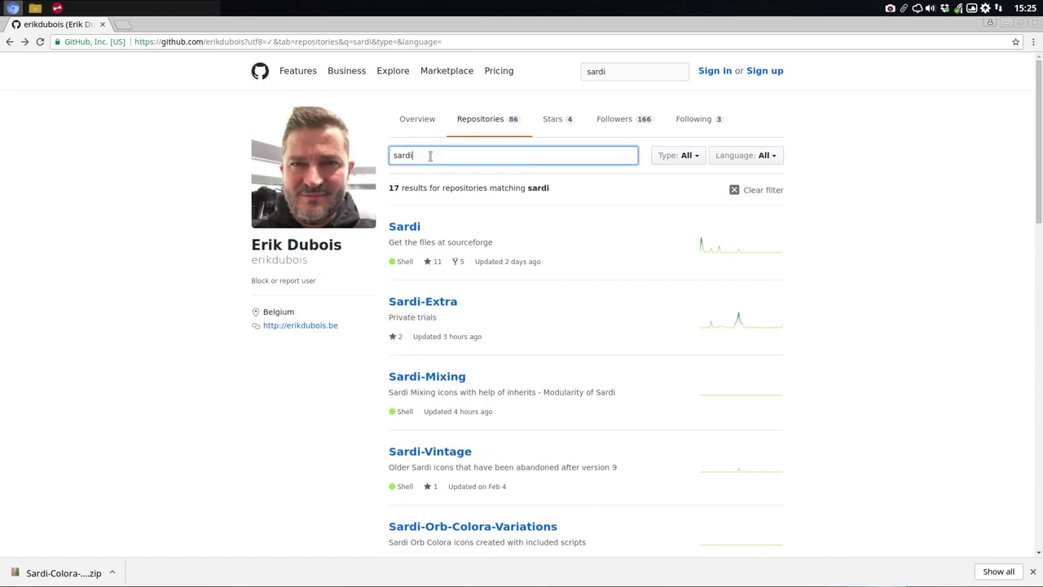
type("-flat")
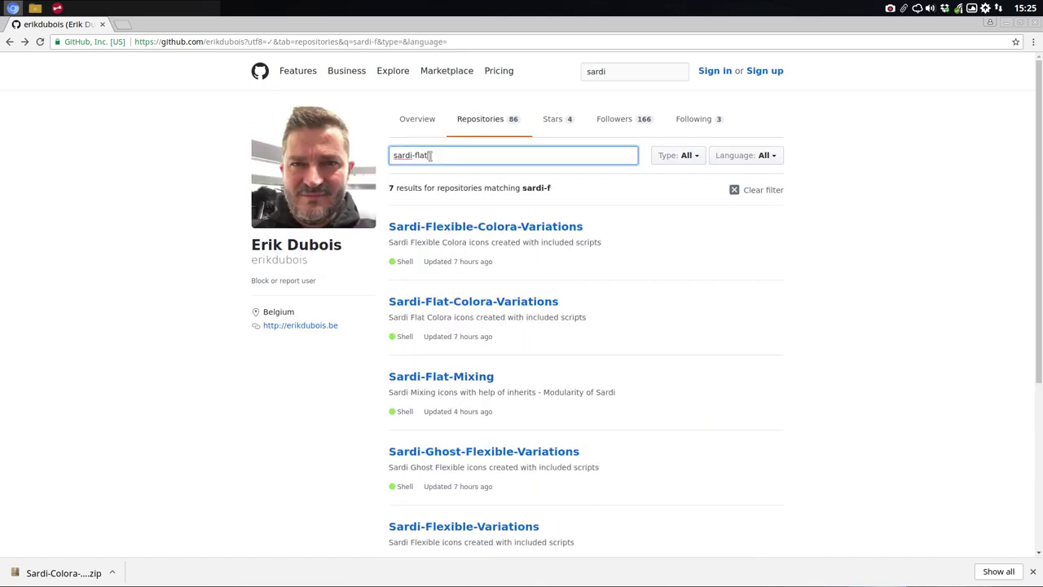
left_click(512, 302)
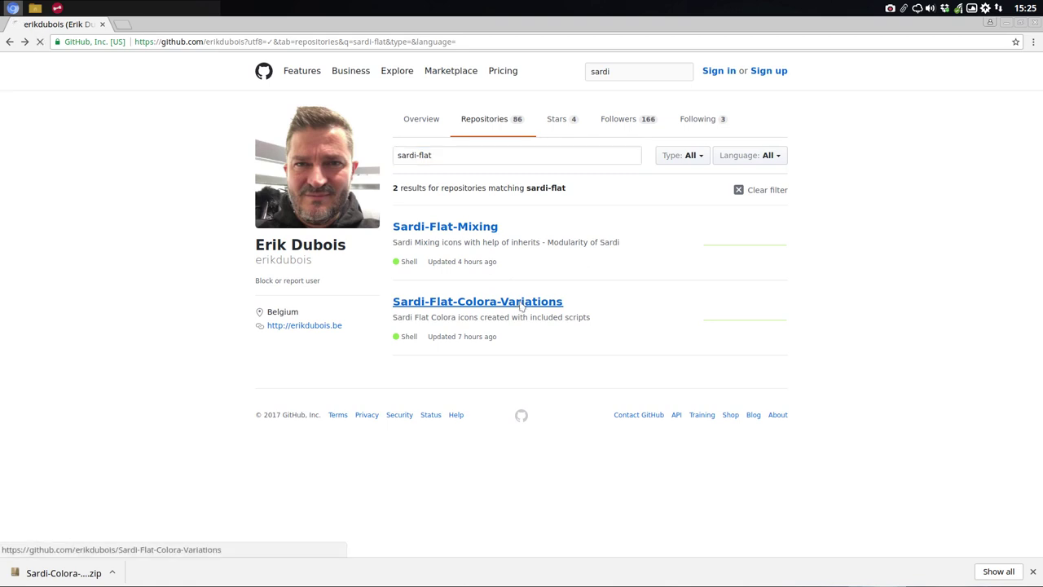
scroll(356, 348, "down", 3)
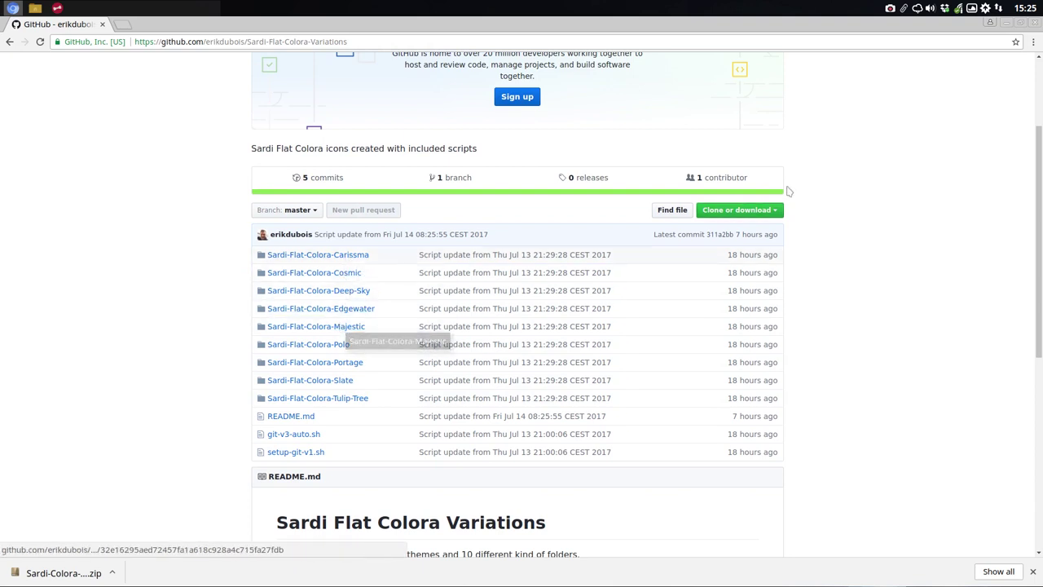
left_click(1005, 23)
scroll(766, 269, "down", 2)
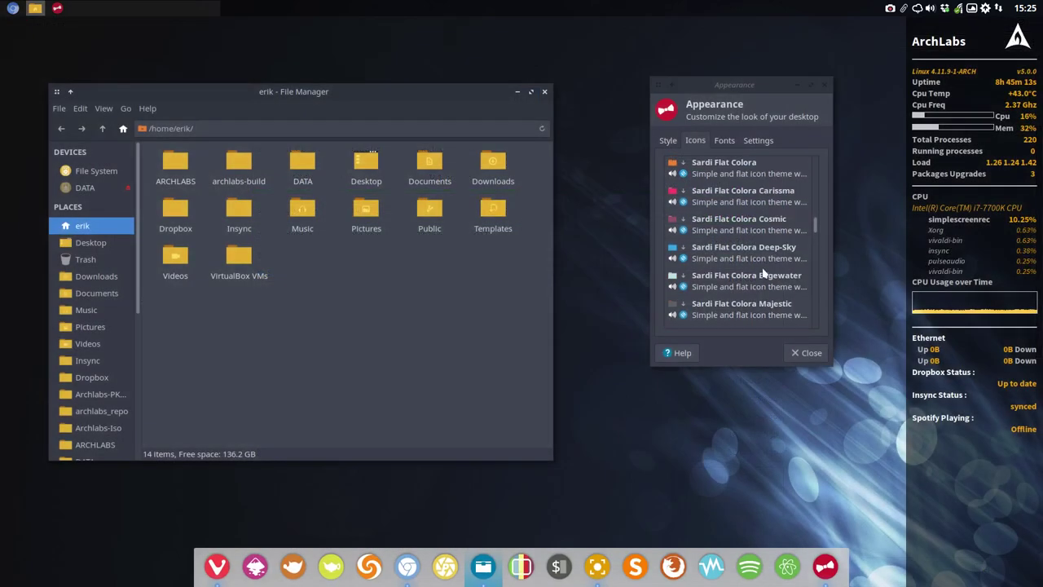
scroll(766, 272, "down", 2)
scroll(764, 273, "up", 5)
scroll(763, 273, "down", 2)
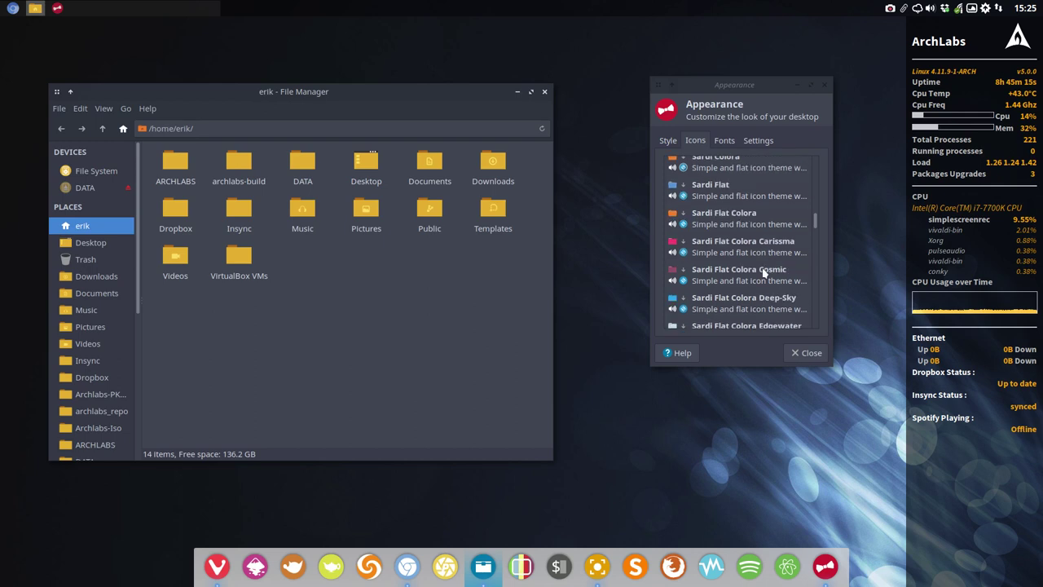
scroll(764, 272, "down", 2)
scroll(764, 273, "down", 1)
scroll(766, 273, "down", 1)
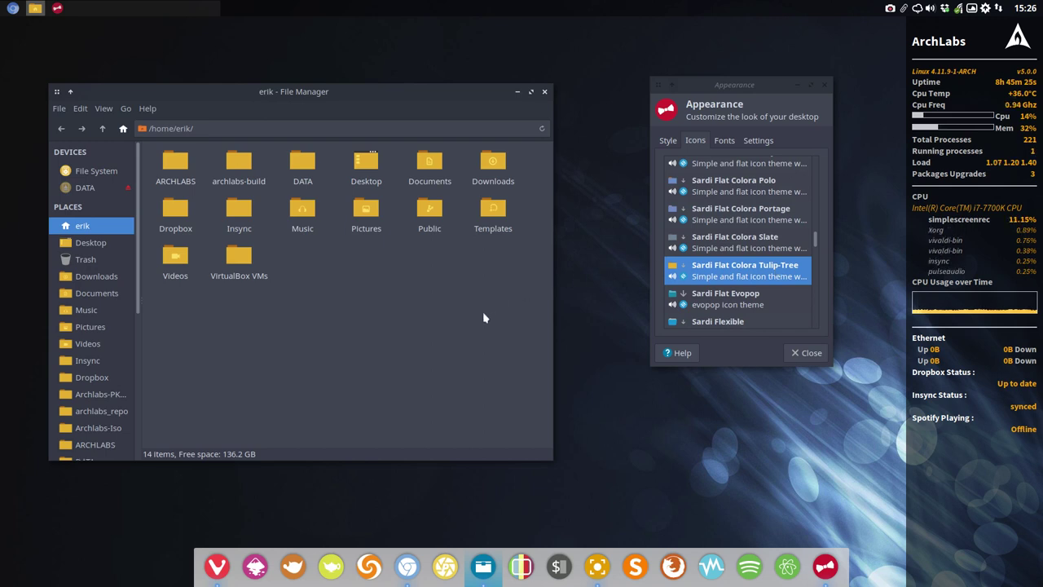
Download Sardi-Flat-Colora-Variations via Clone or download > Download ZIP and open the download's shelf menu
left_click(12, 8)
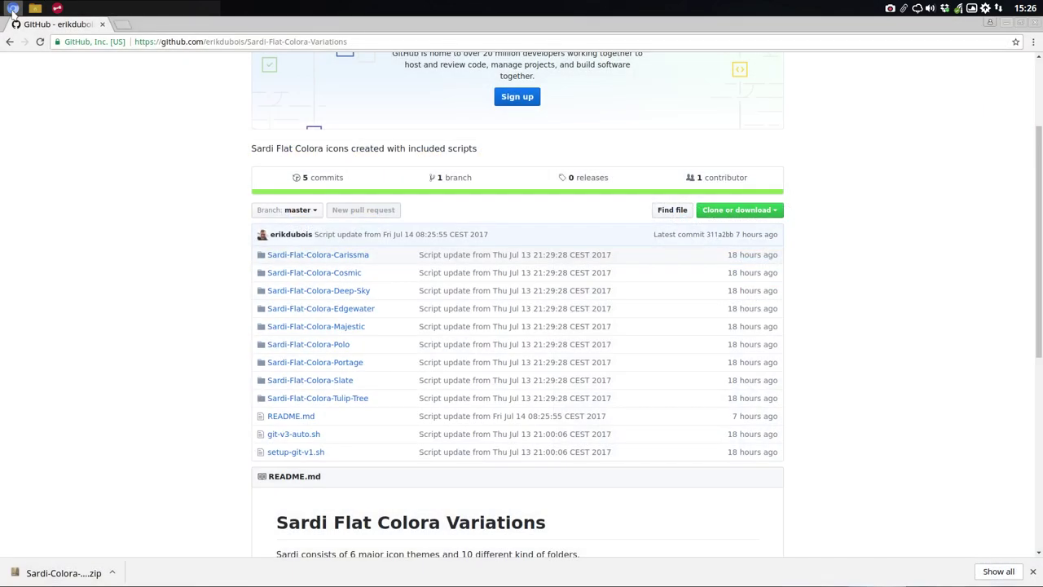
scroll(122, 338, "down", 1)
scroll(130, 350, "down", 2)
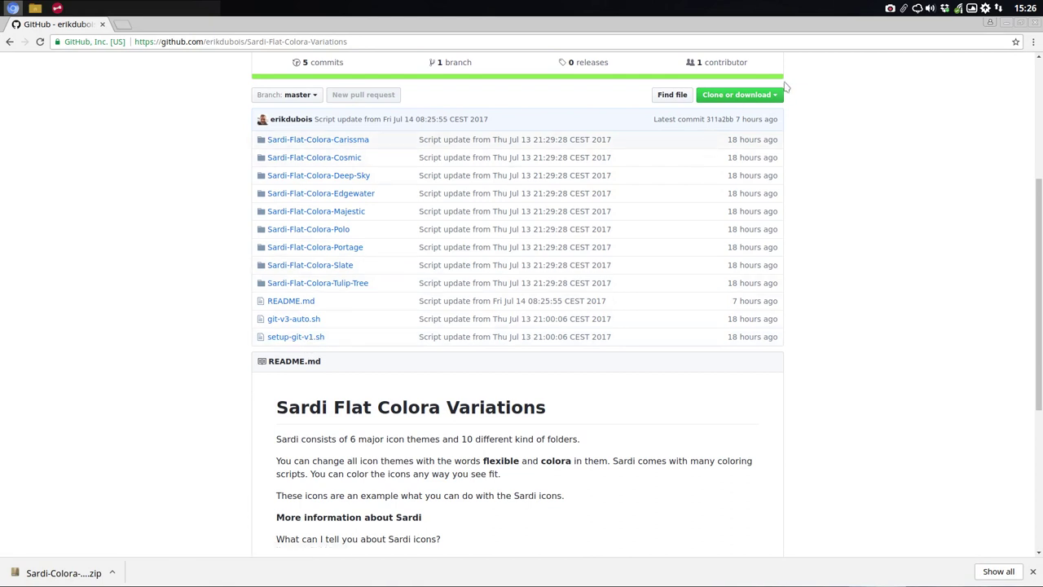
left_click(737, 96)
left_click(699, 182)
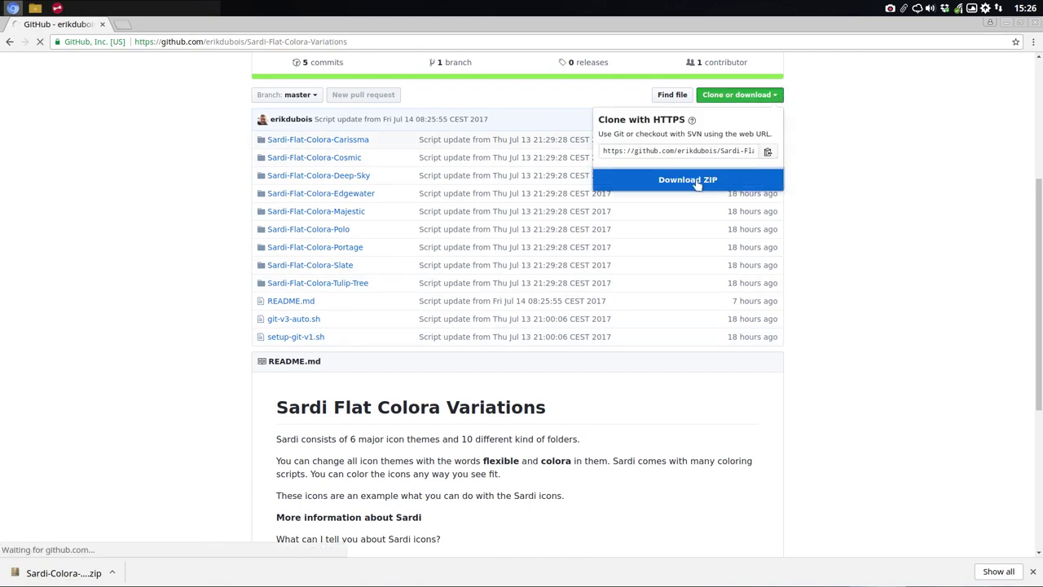
left_click(112, 573)
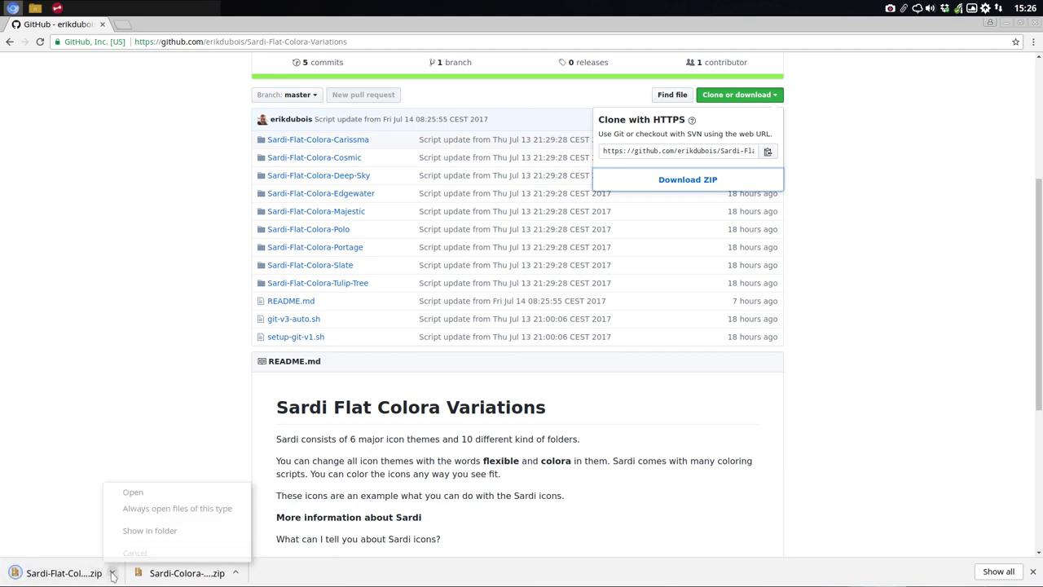
Show the zip in Downloads and delete the old Sardi-Colora folder and zip
left_click(136, 531)
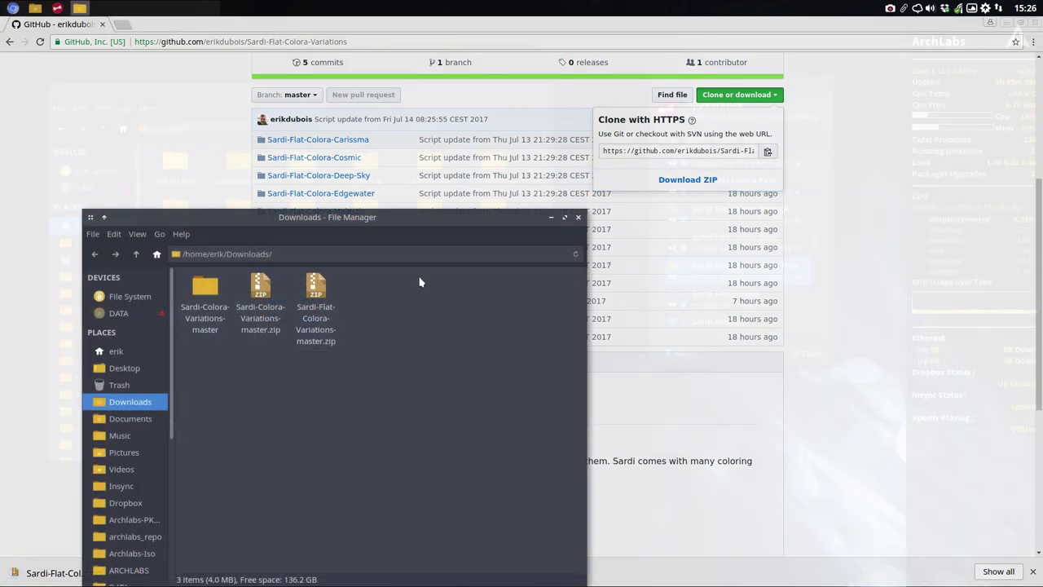
mouse_move(193, 359)
left_mouse_down()
mouse_move(262, 359)
mouse_move(257, 378)
mouse_move(273, 285)
left_mouse_up()
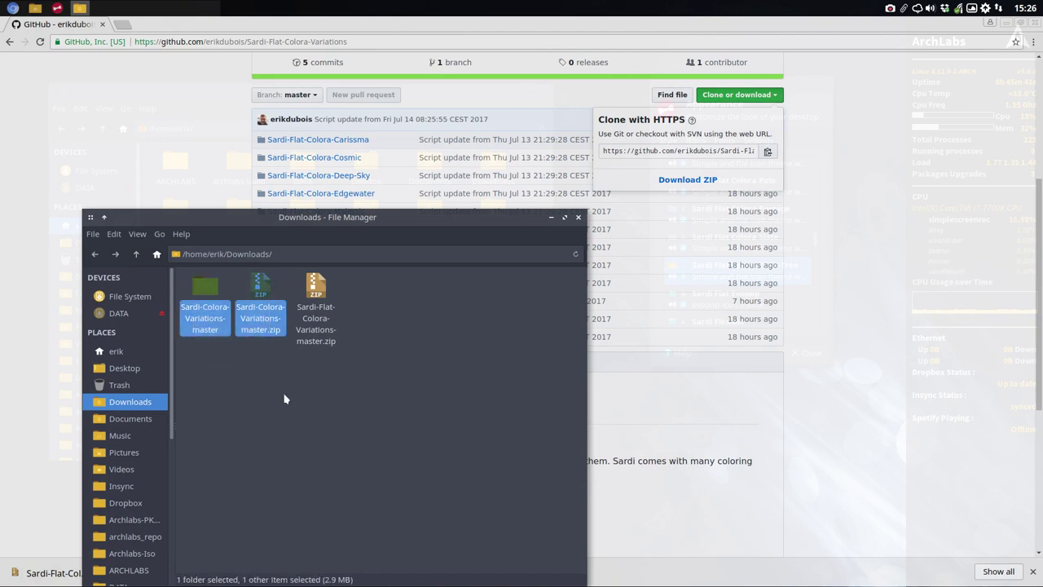
key("Delete")
Extract the Sardi-Flat-Colora zip here and open the Sardi-Flat-Colora-Variations-master folder
left_click(204, 310)
right_click(205, 295)
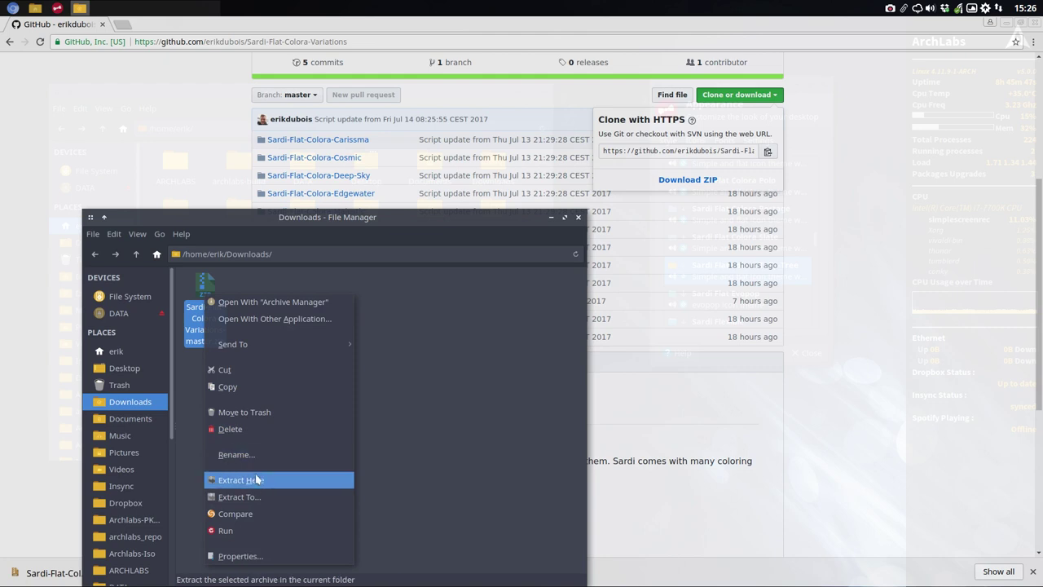
left_click(301, 481)
double_click(205, 293)
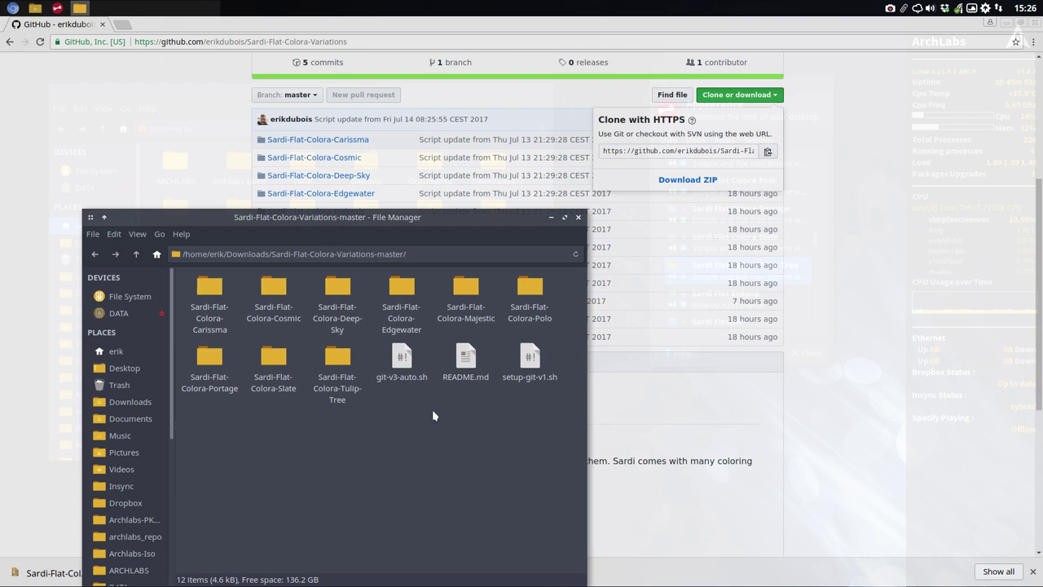
Delete the two .sh scripts and README, then paste the nine theme folders into ~/.icons
left_click_drag(394, 420, 608, 343)
key("Delete")
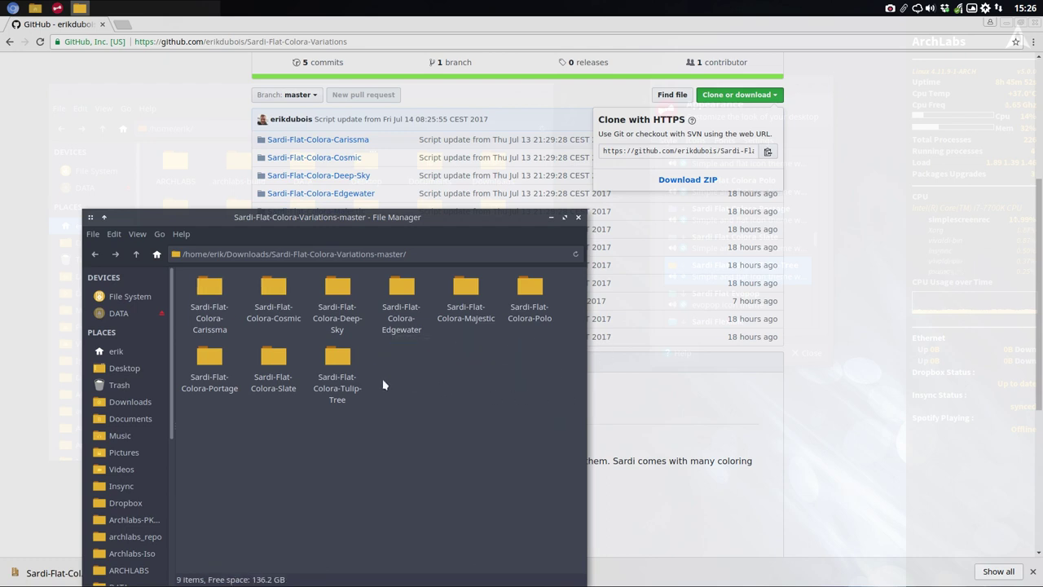
key("ctrl+a")
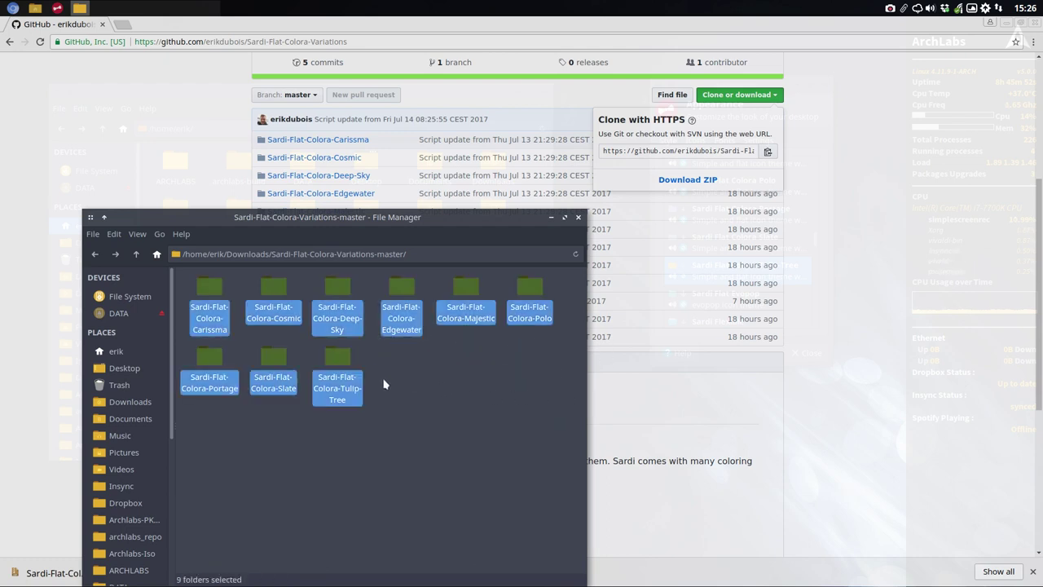
scroll(151, 416, "down", 3)
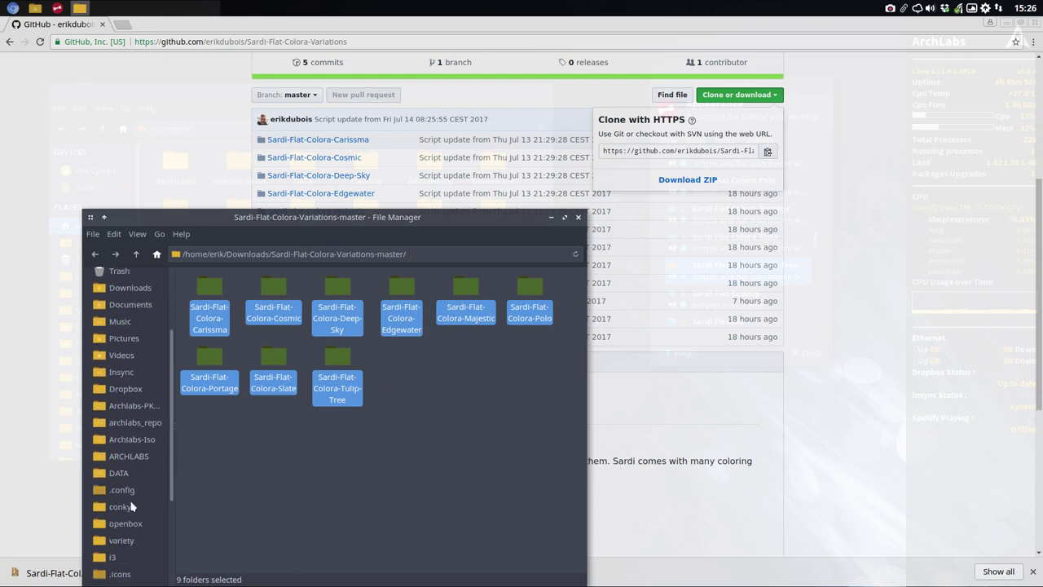
scroll(129, 542, "down", 1)
left_click(119, 536)
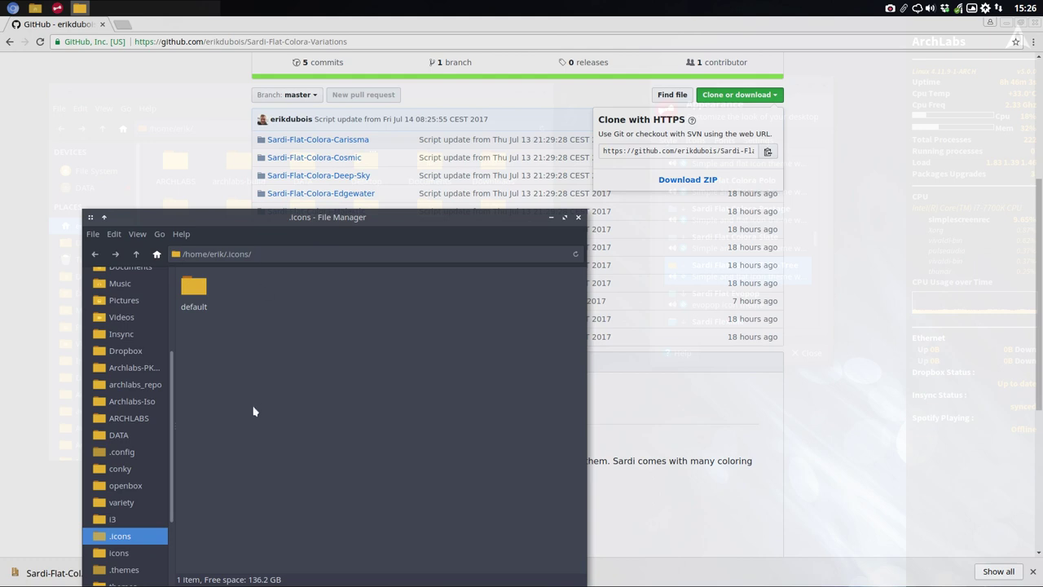
key("ctrl+v")
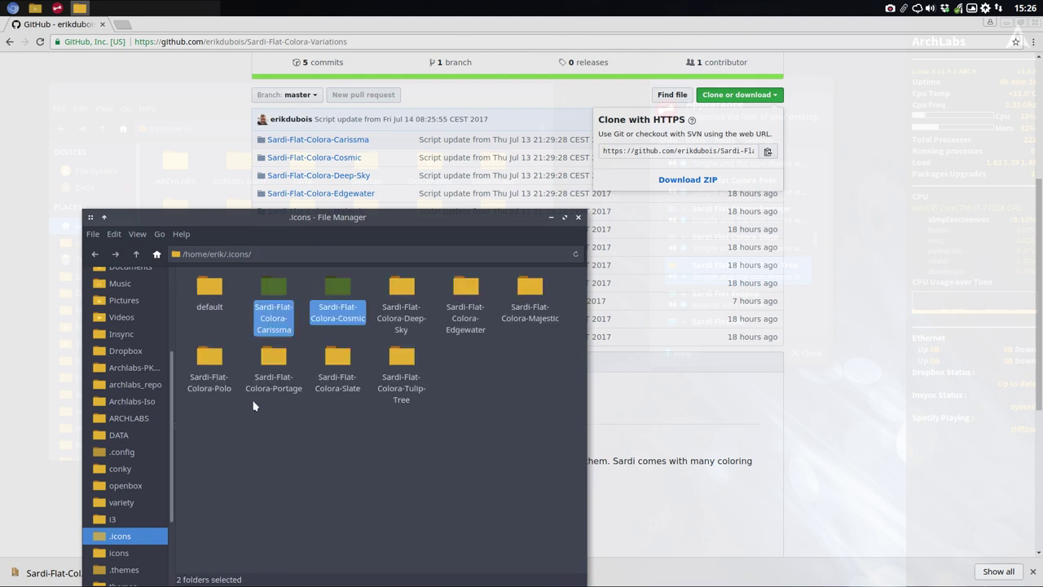